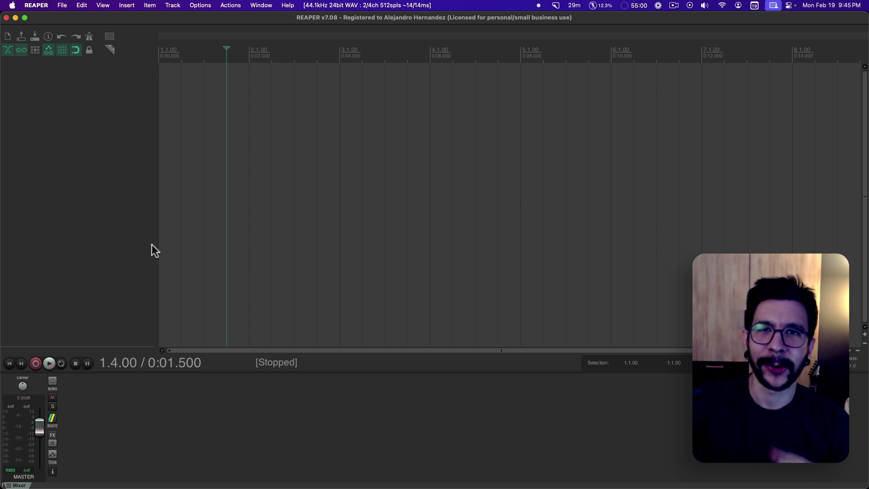
click(260, 213)
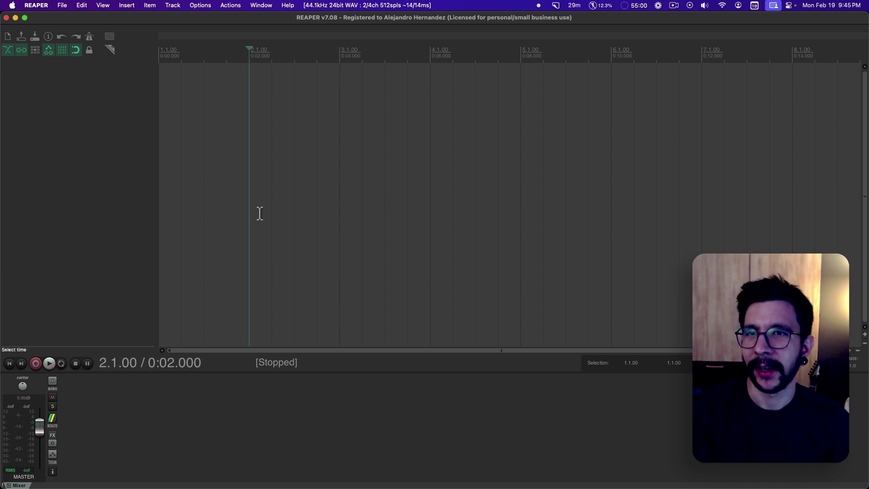
click(267, 163)
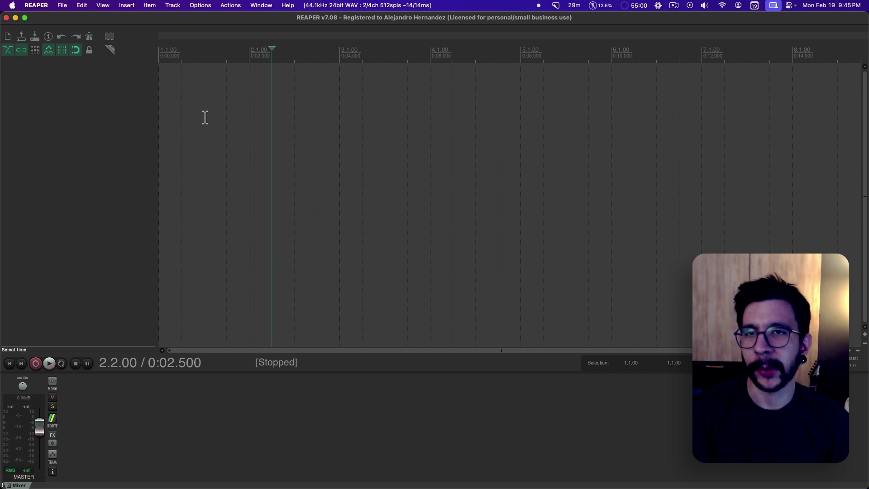
click(245, 108)
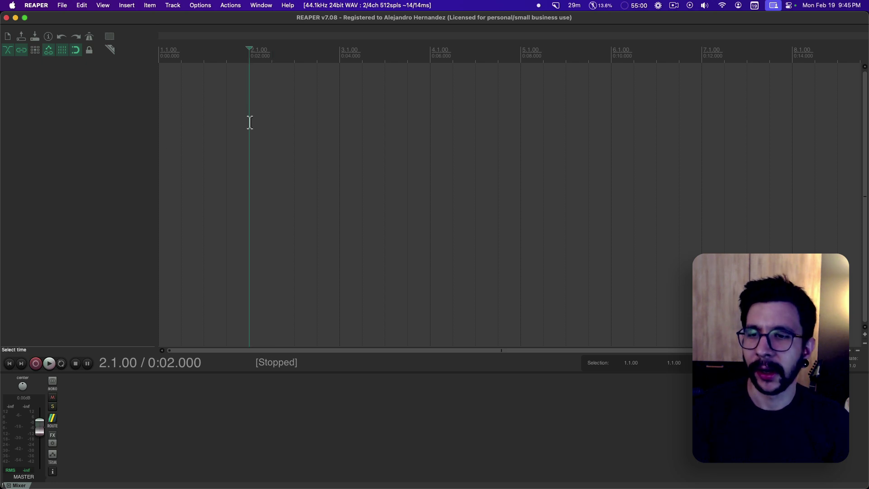
Switch to Chrome and review the Best Utility Scripts in REAPER article, from its script list to the installation instructions
key(super+Tab)
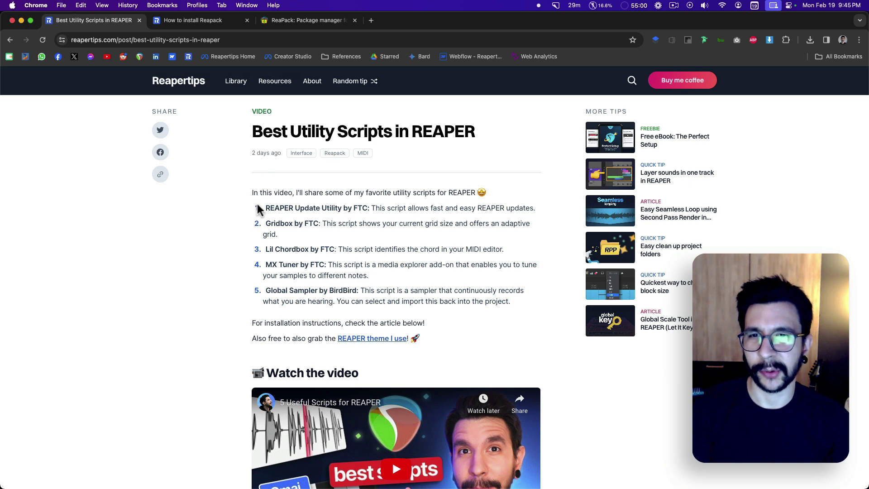
scroll(281, 205, down, 5)
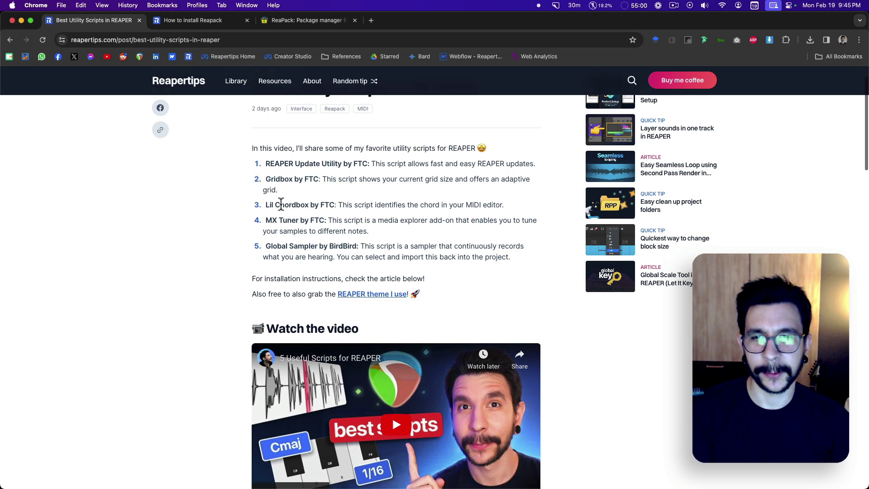
scroll(278, 178, up, 2)
drag(266, 134, 346, 199)
scroll(348, 202, down, 2)
scroll(353, 199, down, 10)
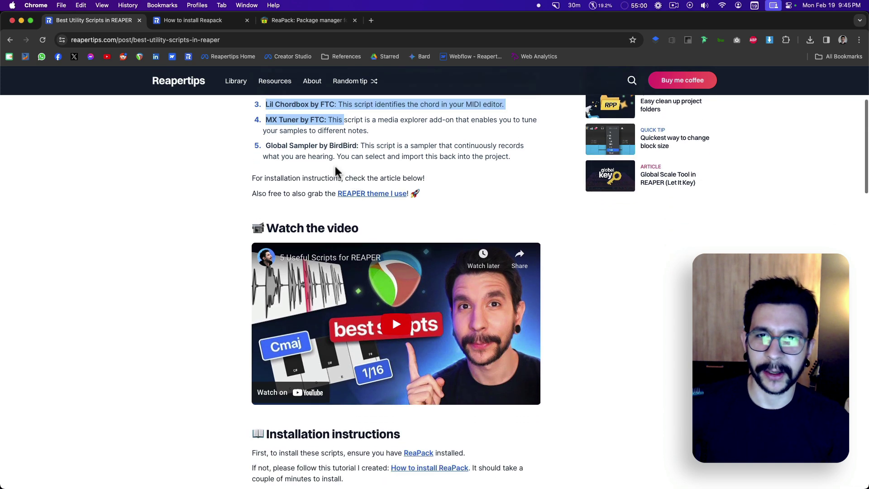
scroll(359, 245, down, 3)
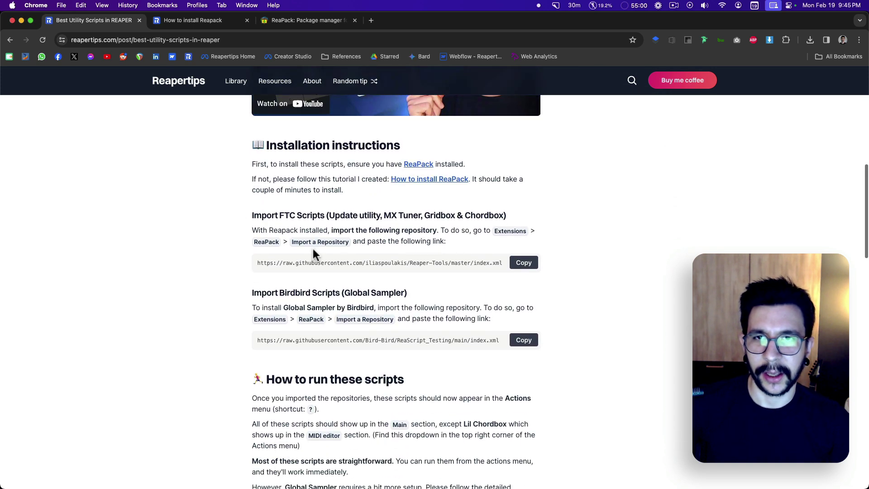
Download the macOS x86 64-bit build of ReaPack from reapack.com, skipping the donation
click(290, 24)
key(super+Tab)
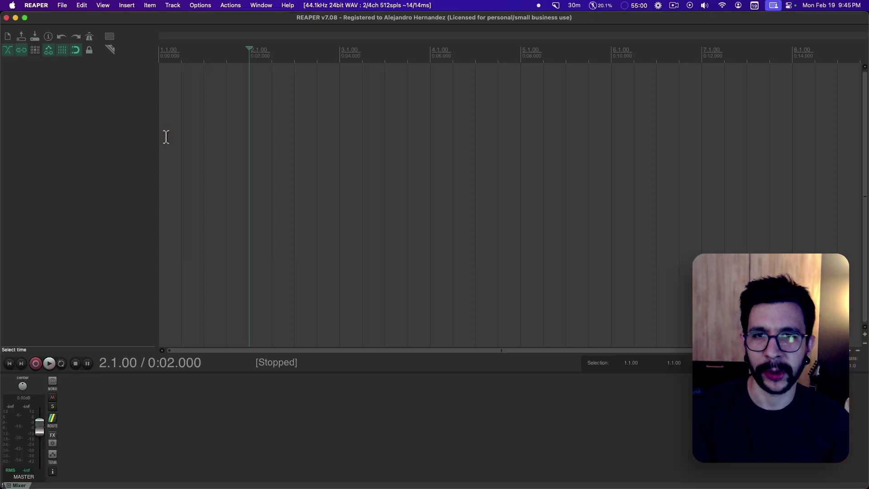
key(super+Tab)
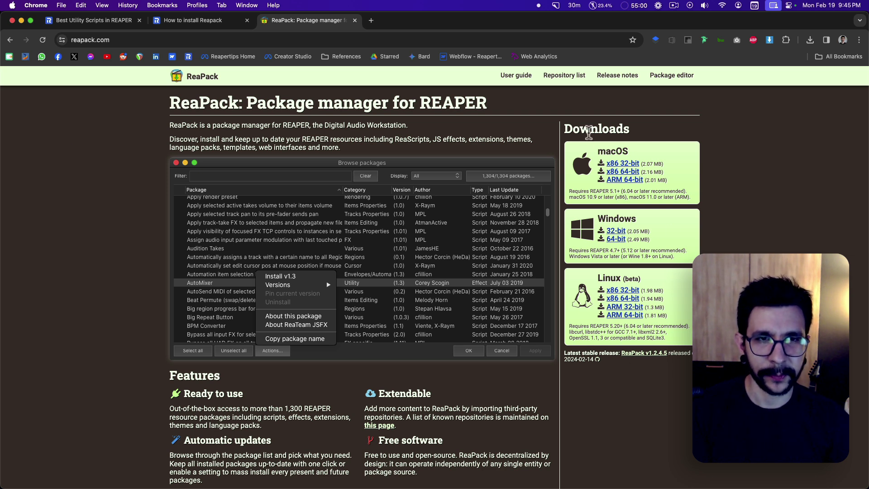
drag(566, 128, 632, 132)
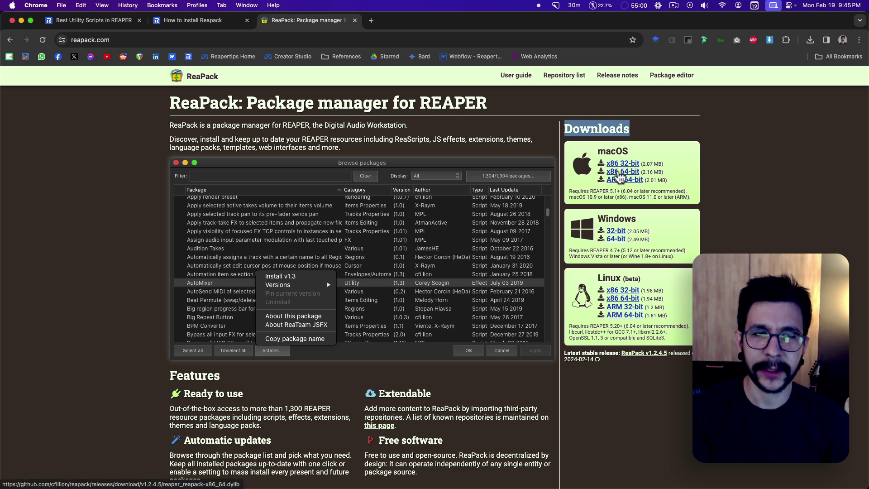
click(620, 174)
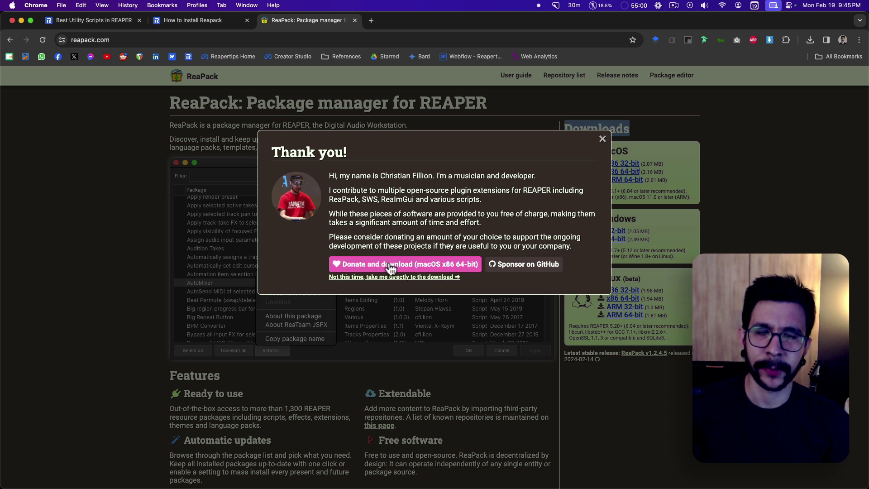
click(363, 277)
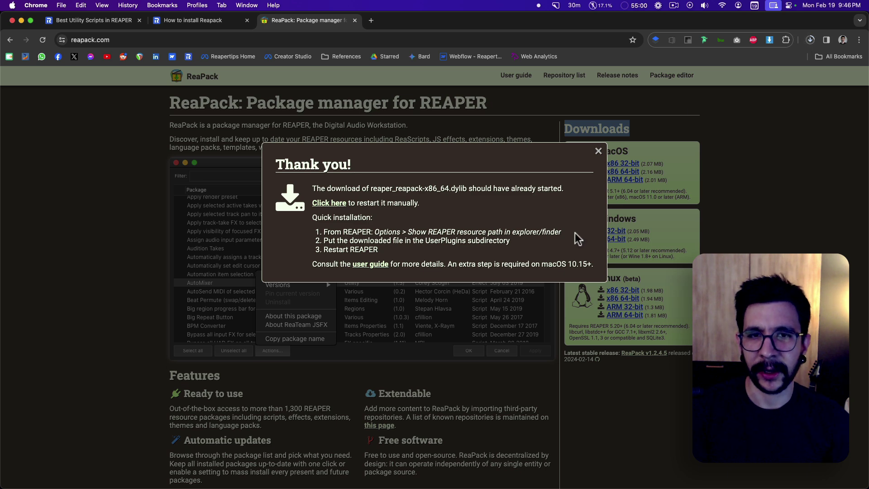
Switch to the Reapack file folder in Finder and widen its Name column to show the full file name
key(super+Tab)
key(super+Tab)
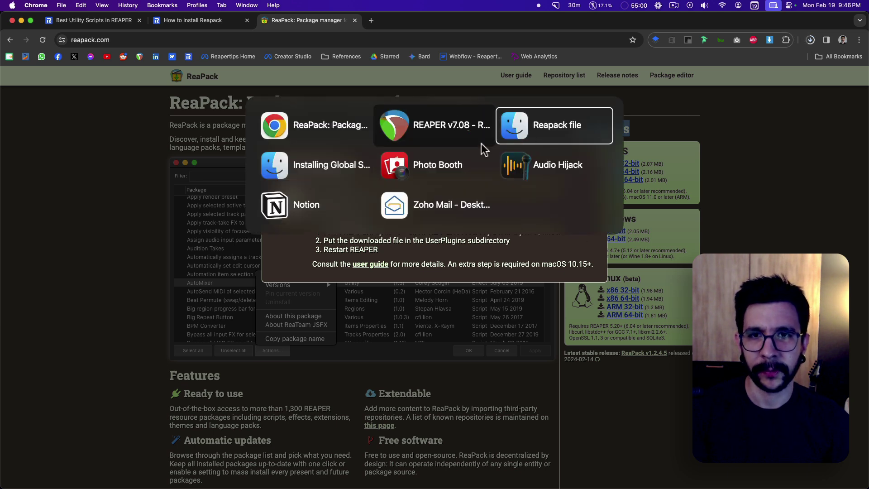
click(535, 129)
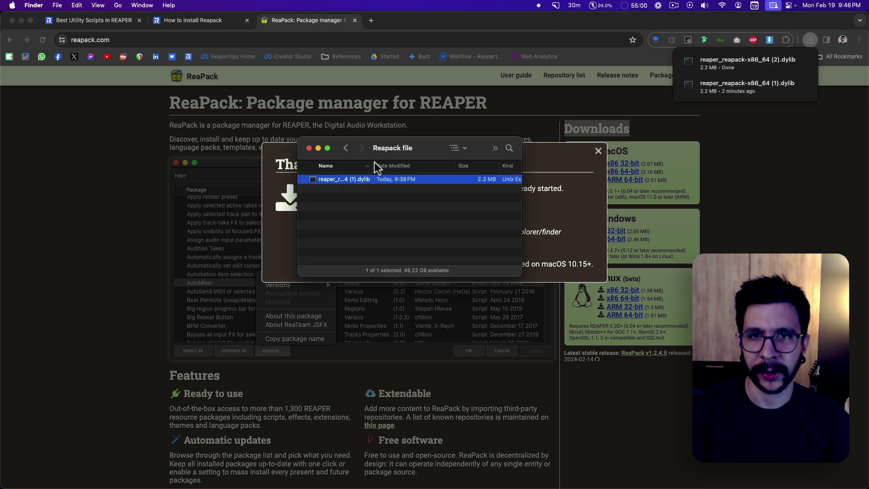
drag(374, 162, 415, 165)
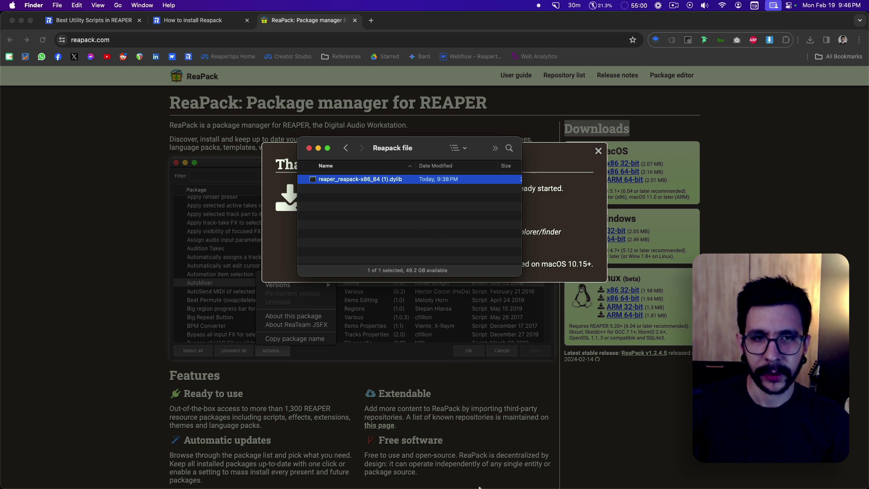
Show REAPER's resource path in Finder and place its window beside the Reapack file window
click(670, 478)
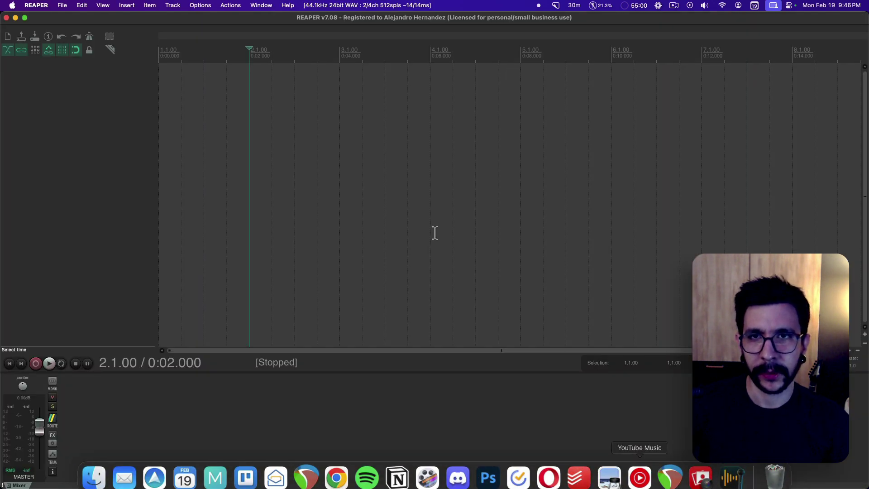
click(266, 169)
click(200, 5)
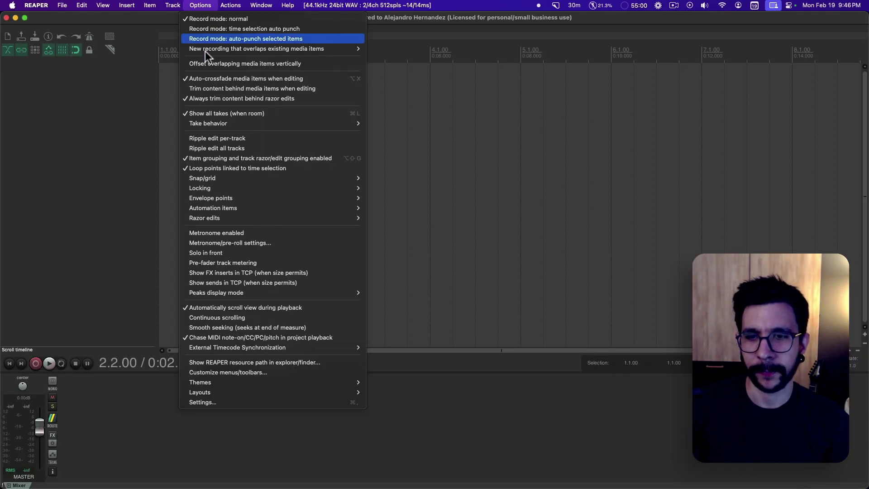
click(222, 362)
drag(467, 159, 453, 126)
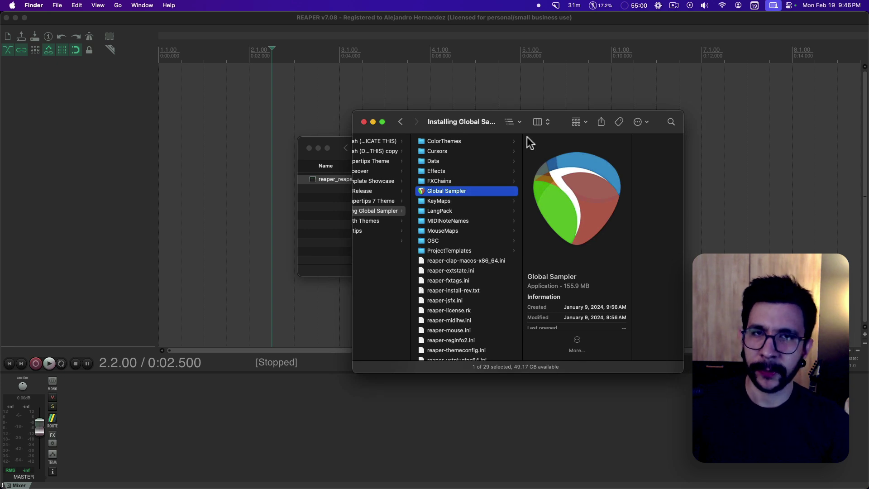
scroll(498, 160, down, 5)
scroll(475, 226, up, 5)
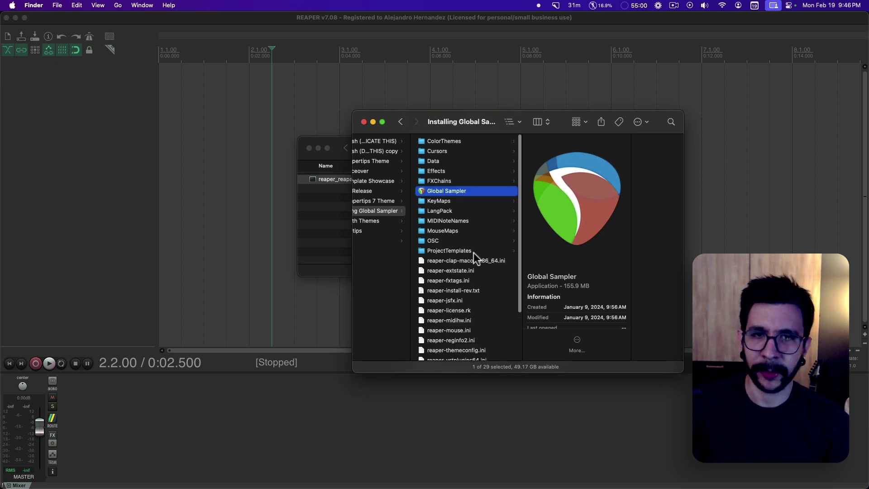
drag(471, 121, 580, 117)
drag(436, 144, 386, 159)
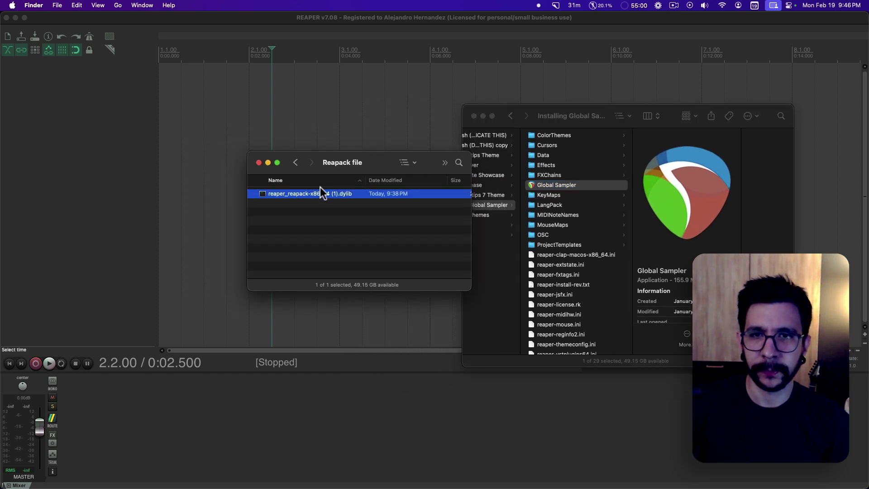
Move the downloaded ReaPack .dylib file into the UserPlugins folder of the REAPER resource path
click(572, 116)
scroll(576, 224, down, 4)
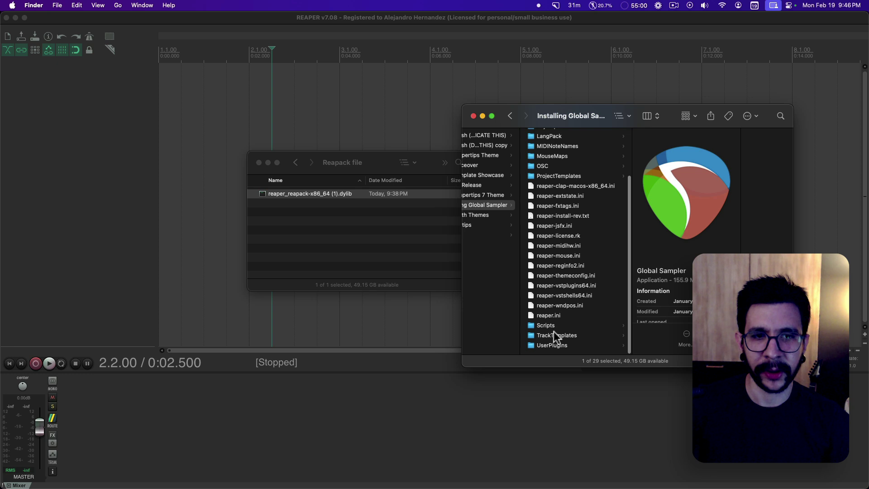
click(551, 345)
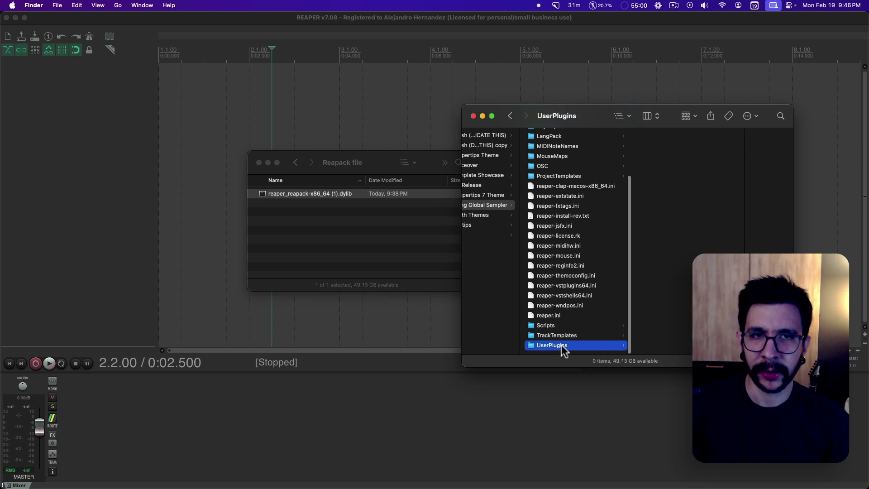
drag(380, 161, 362, 159)
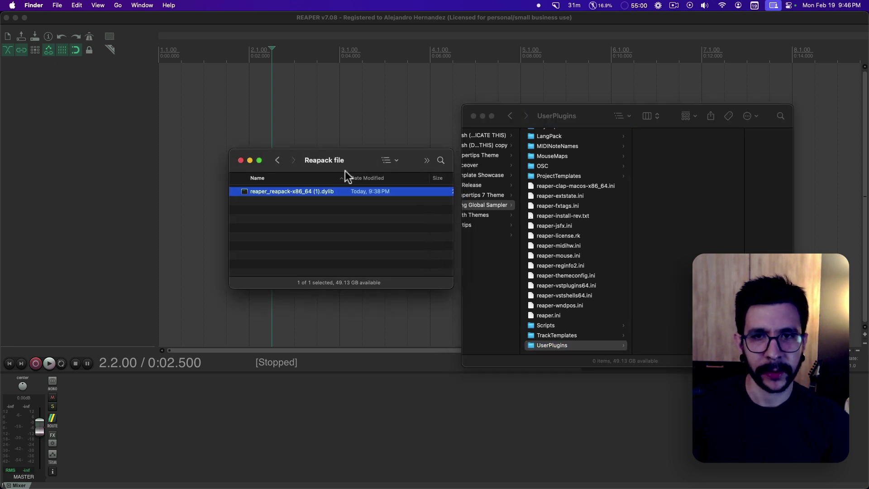
drag(296, 192, 663, 305)
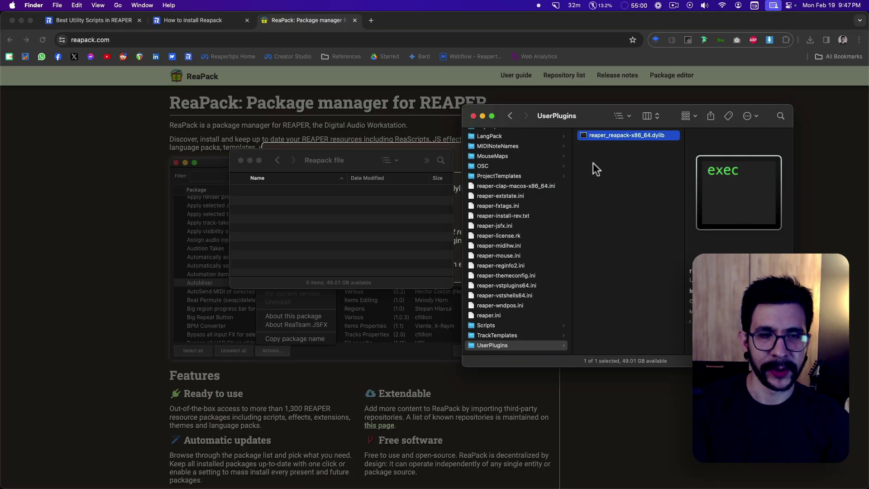
Launch the Global Sampler copy of REAPER from its resource folder
scroll(561, 175, up, 2)
scroll(560, 175, up, 1)
click(505, 154)
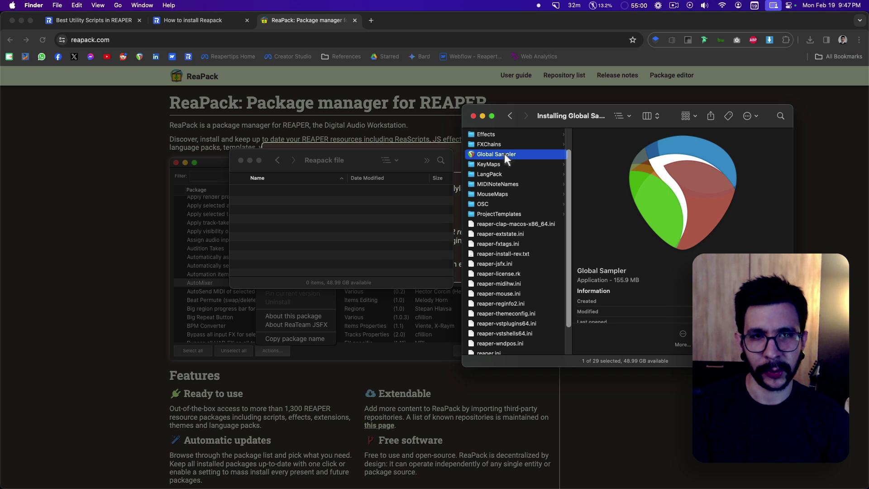
double_click(505, 154)
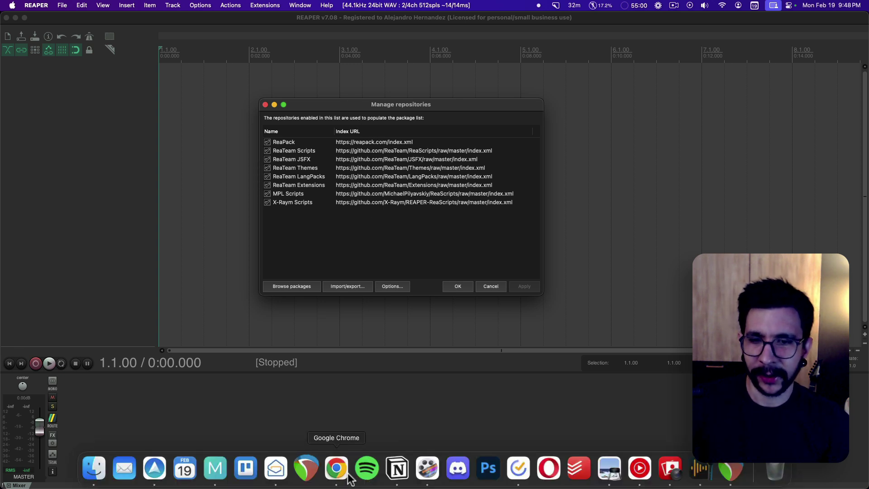
Open the ReaPack user guide in Chrome and examine the installation note about "Allow Anyway" for macOS Catalina or newer
click(356, 469)
click(163, 306)
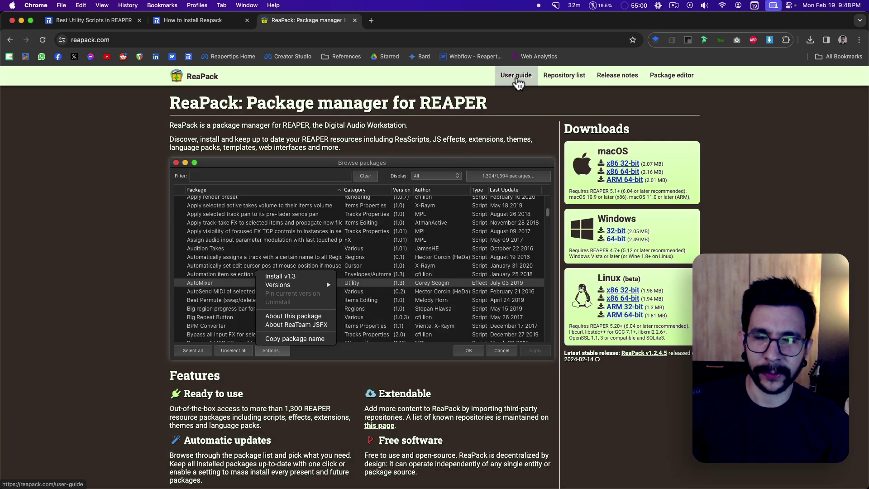
click(517, 83)
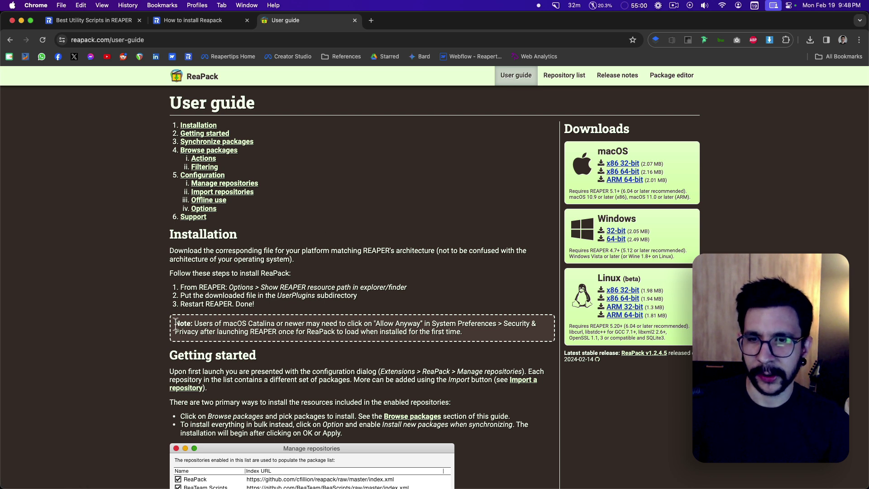
triple_click(215, 327)
click(317, 327)
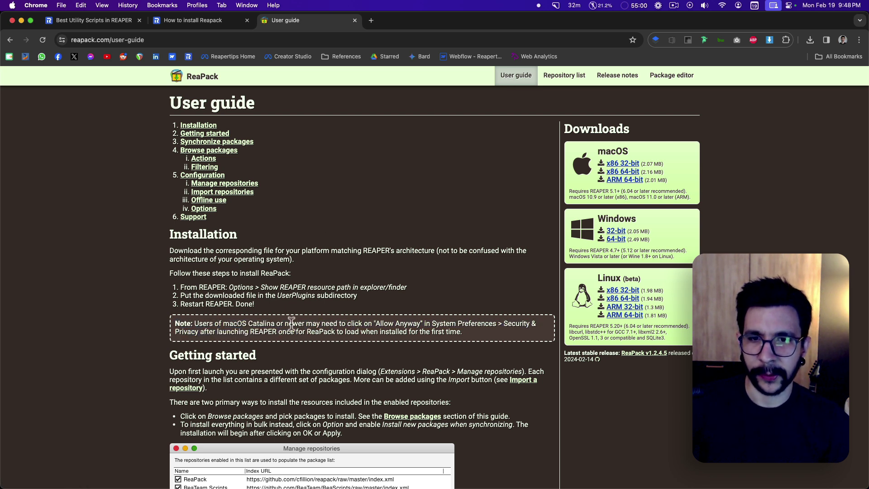
drag(248, 323, 268, 324)
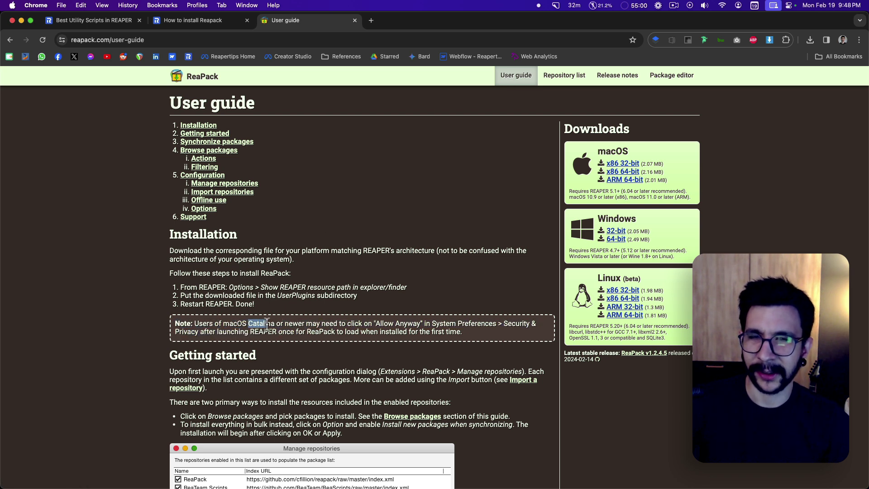
click(233, 319)
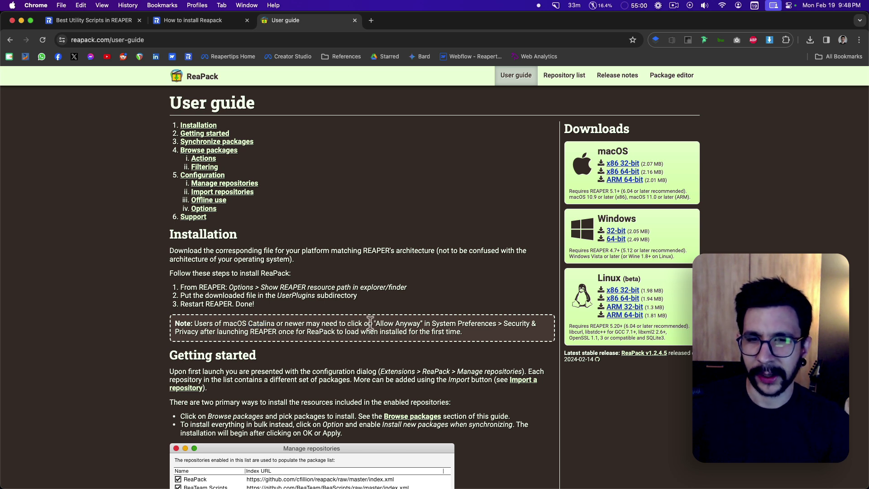
drag(369, 324, 404, 322)
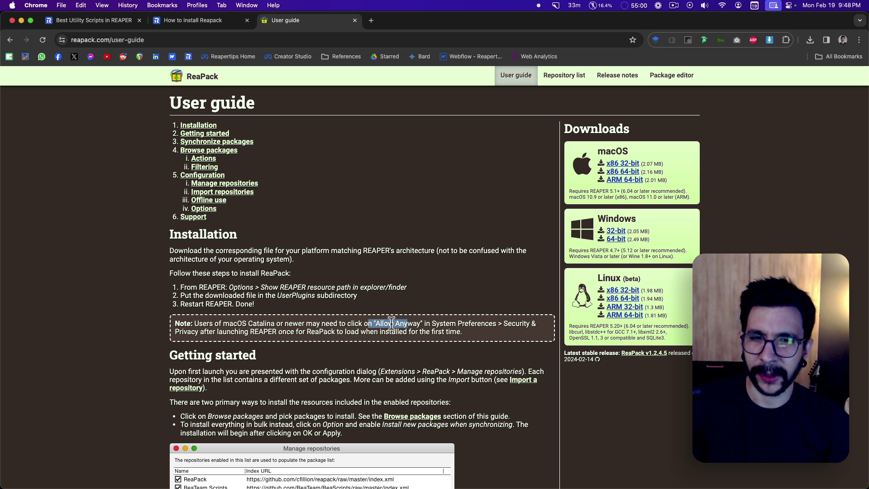
click(278, 323)
drag(230, 324, 258, 324)
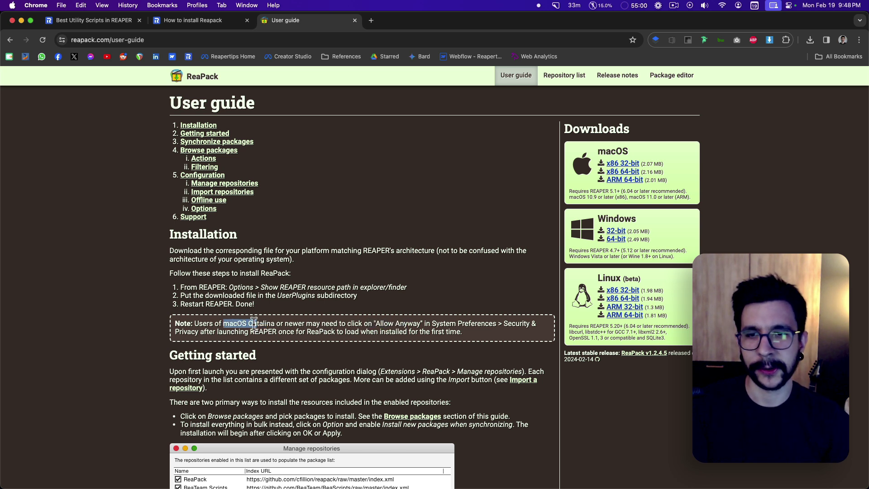
double_click(231, 323)
Switch back to REAPER and reposition the Manage repositories window
key(super+Tab)
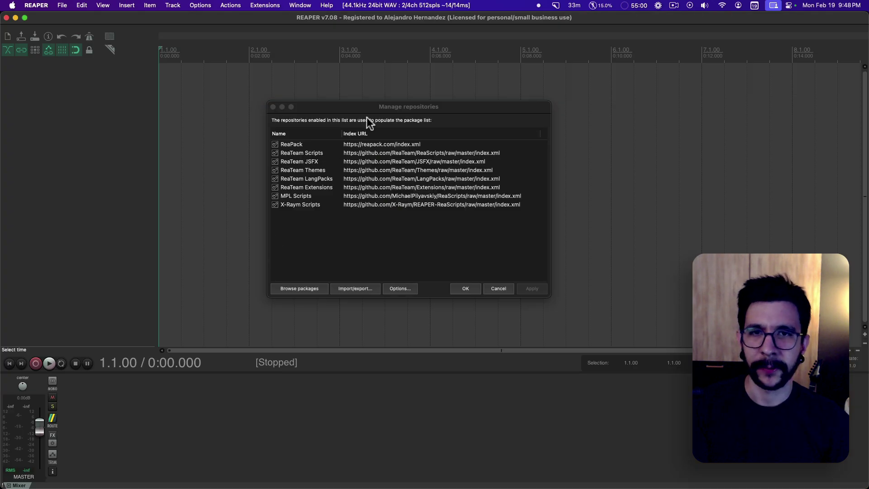
mouse_move(374, 112)
mouse_down()
mouse_move(385, 116)
mouse_move(360, 112)
mouse_up()
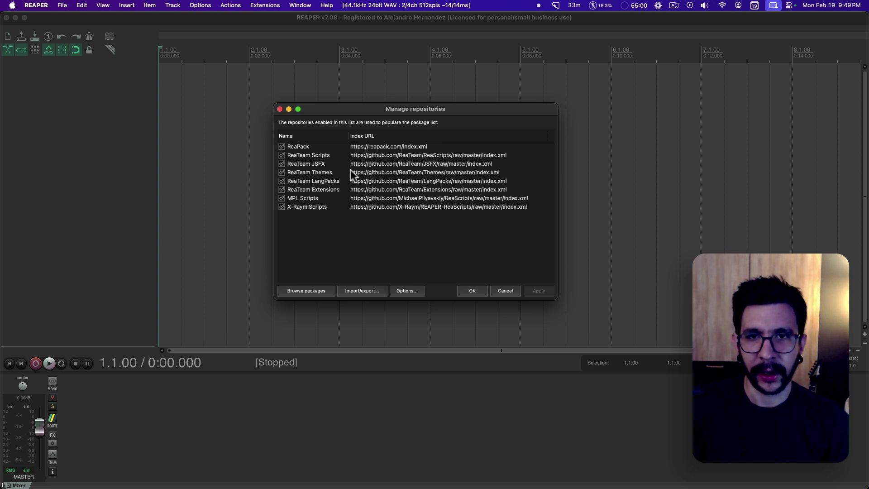
Close and reopen ReaPack's Manage repositories window
click(280, 110)
click(250, 109)
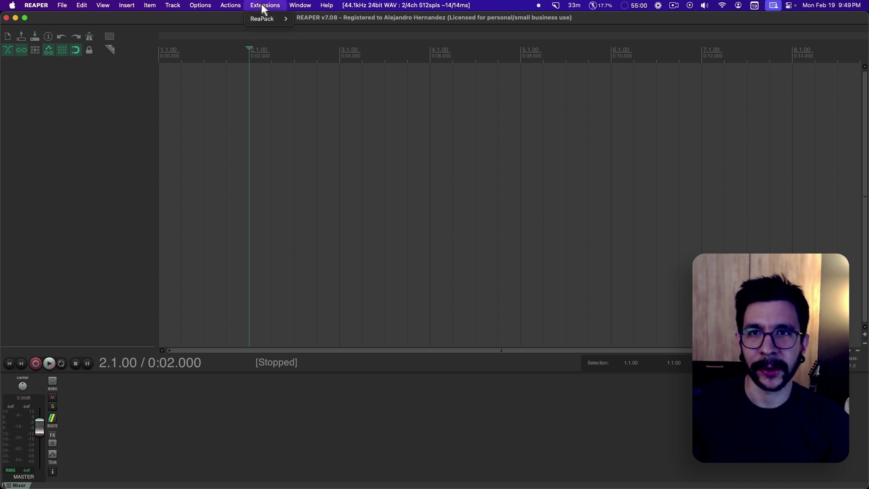
mouse_move(279, 19)
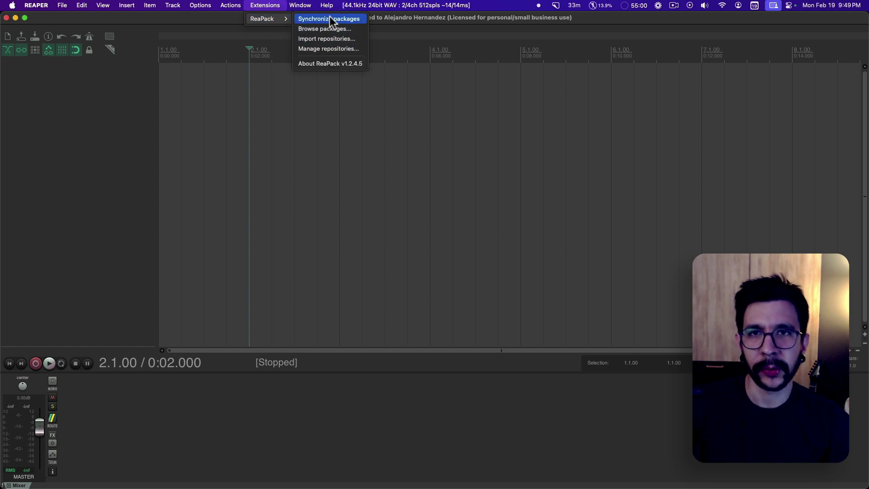
click(321, 48)
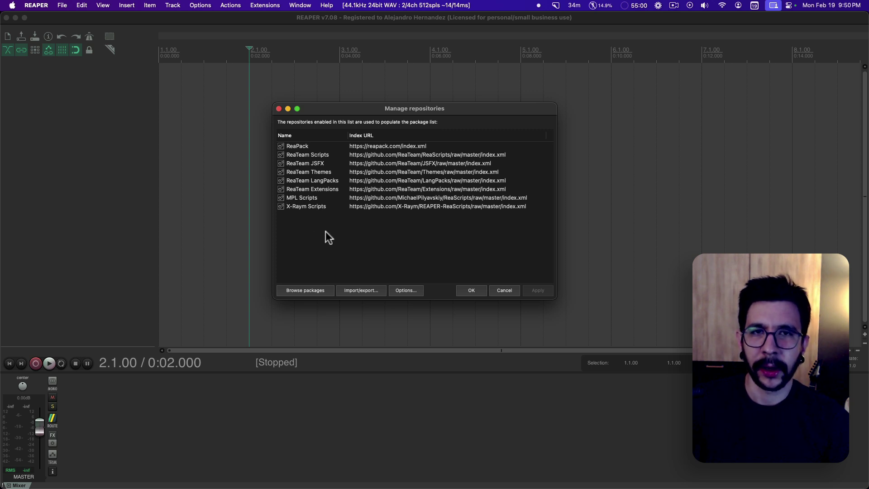
Enable "Install new packages when synchronizing" in the Manage repositories options and apply it to download all packages
click(404, 292)
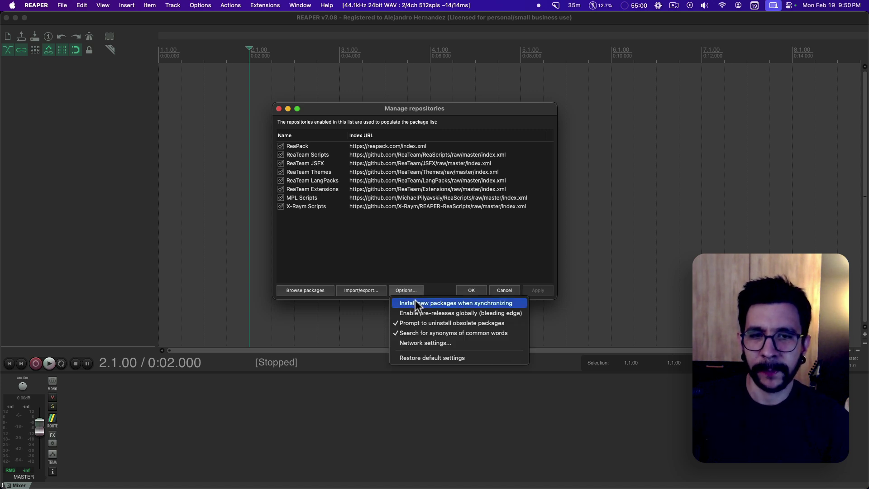
click(415, 301)
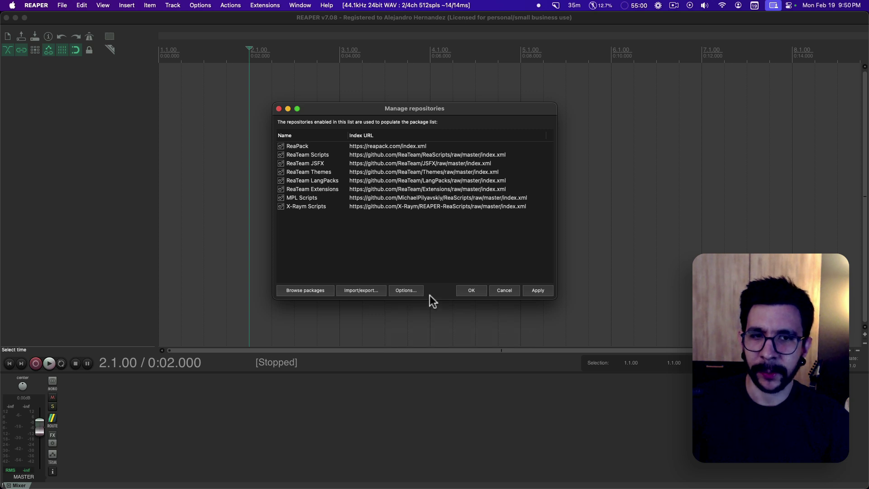
click(538, 290)
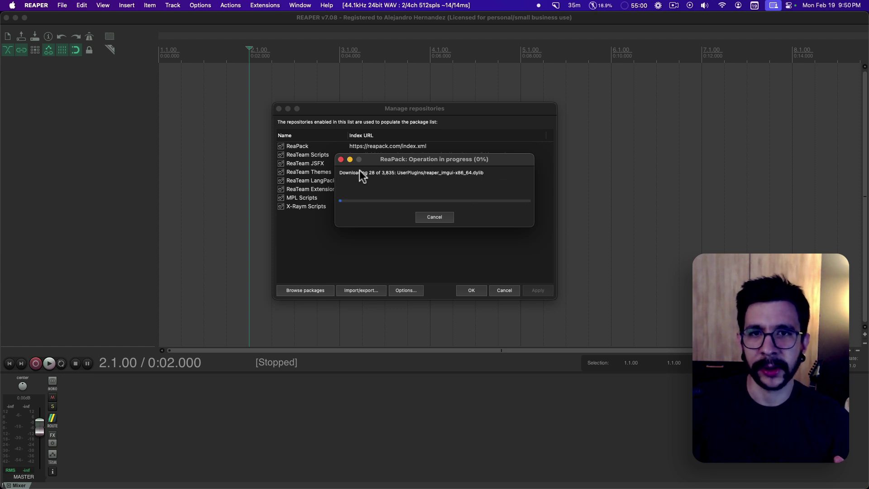
drag(394, 159, 390, 158)
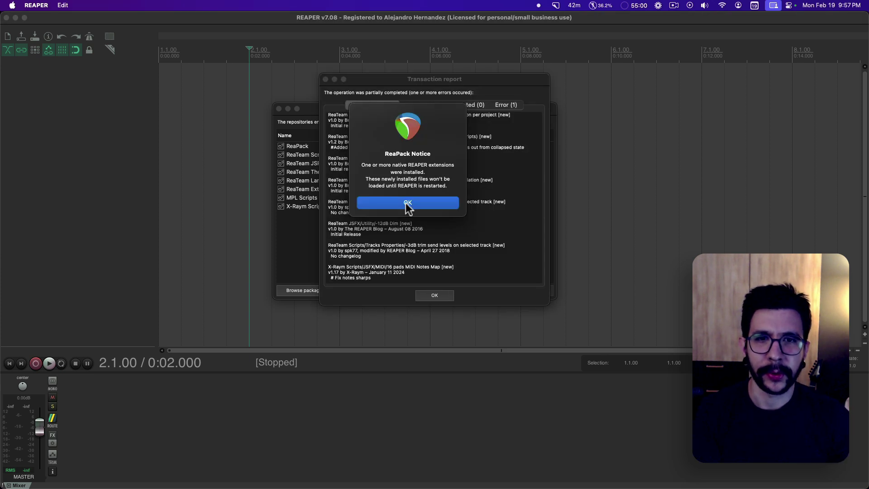
Acknowledge the ReaPack notice, then close the transaction report and the Manage repositories window
click(407, 206)
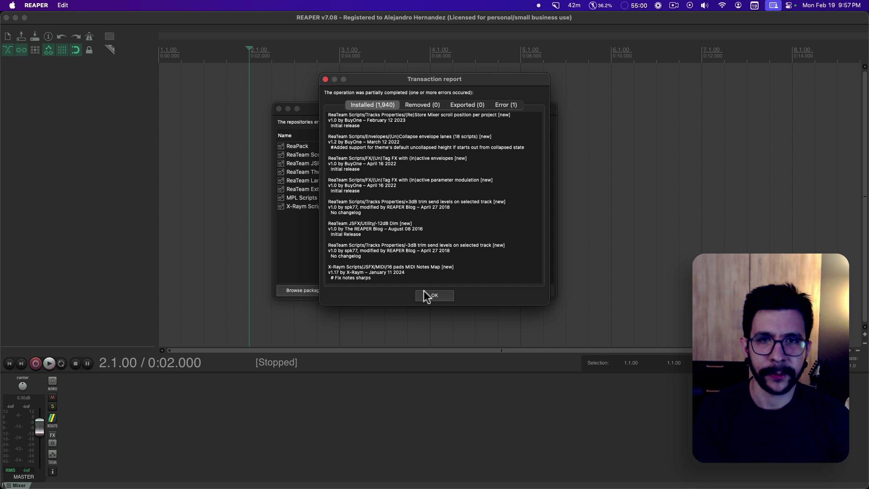
drag(389, 130, 453, 245)
click(453, 272)
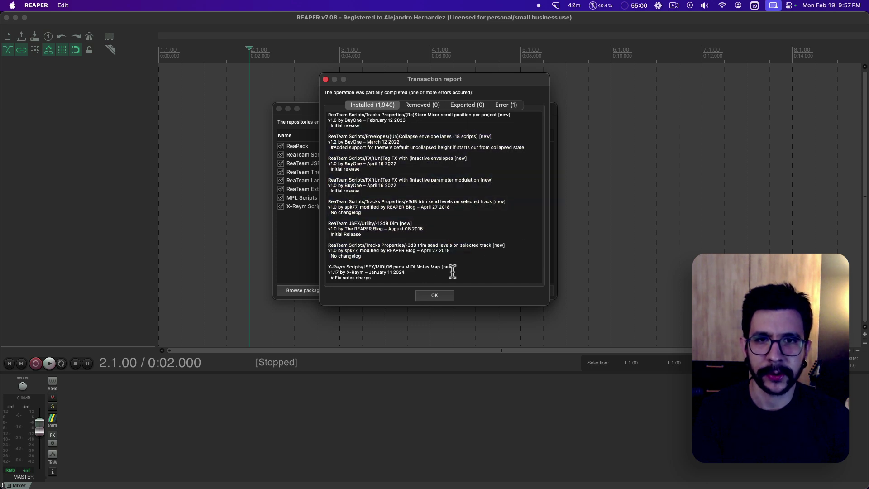
scroll(442, 249, down, 3)
scroll(433, 233, up, 3)
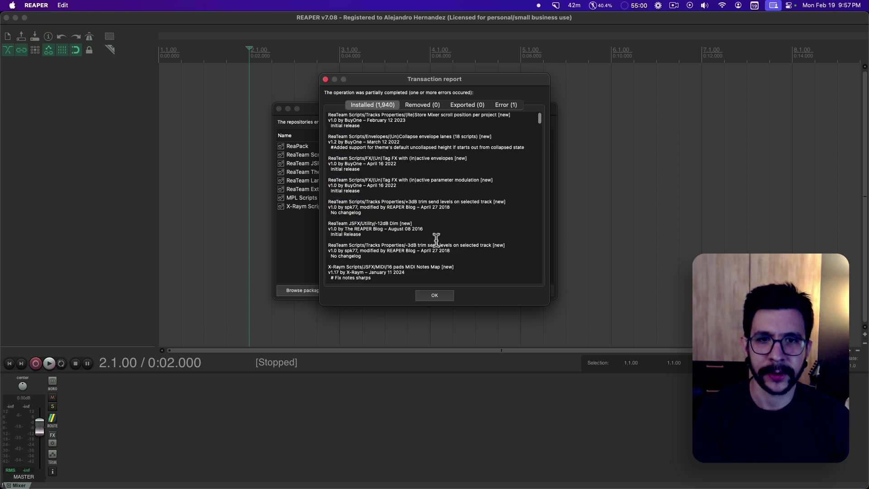
click(439, 295)
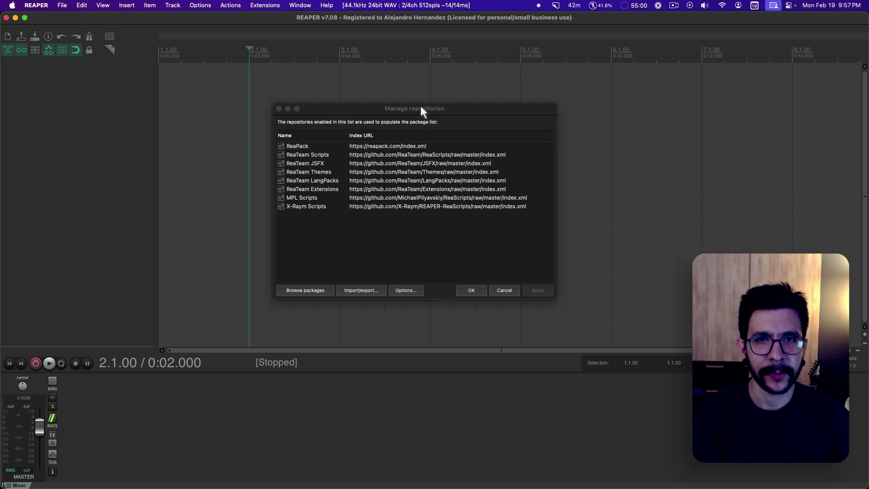
click(231, 110)
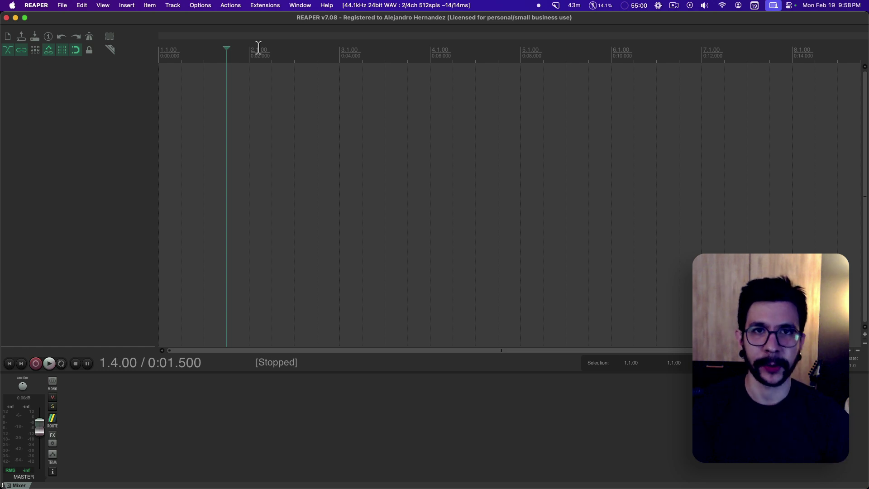
Switch to the Best Utility Scripts article in Chrome and read the FTC and Birdbird import headings
key(super+Tab)
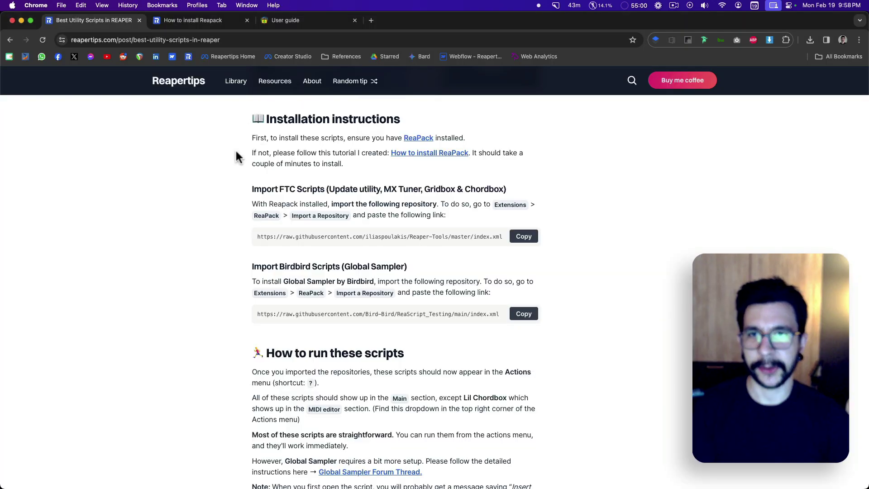
scroll(239, 154, up, 1)
drag(252, 211, 308, 218)
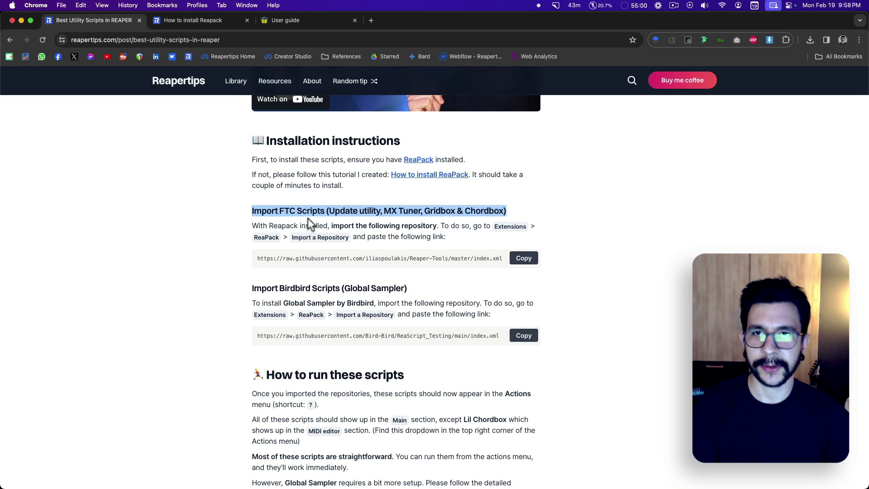
drag(246, 288, 316, 300)
Switch back to REAPER and browse the installed scripts in the Main section of the action list
key(super+Tab)
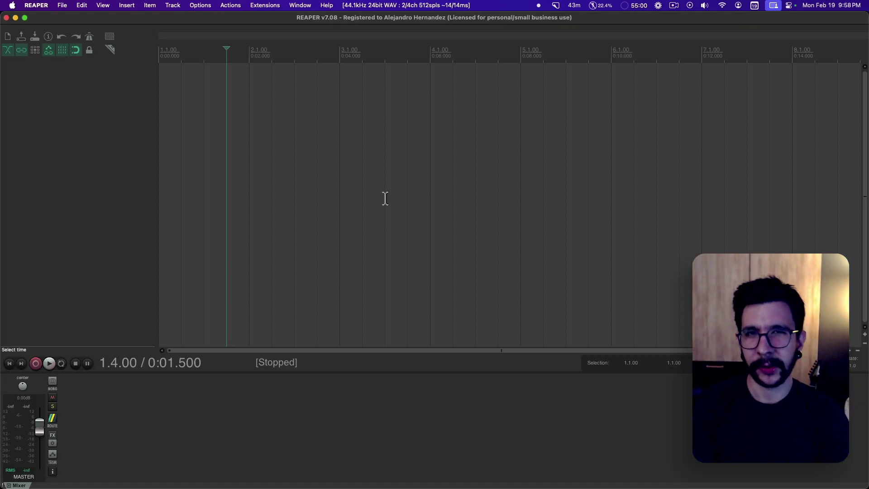
key(shift+slash)
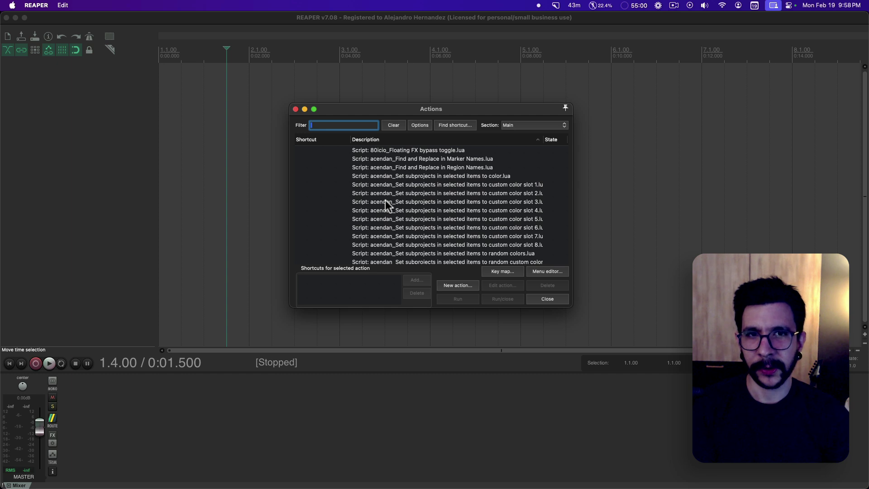
click(295, 109)
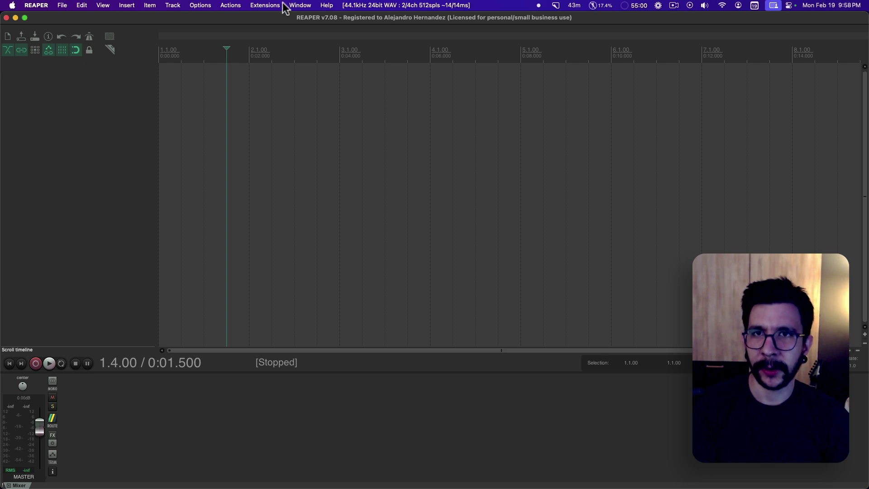
click(243, 6)
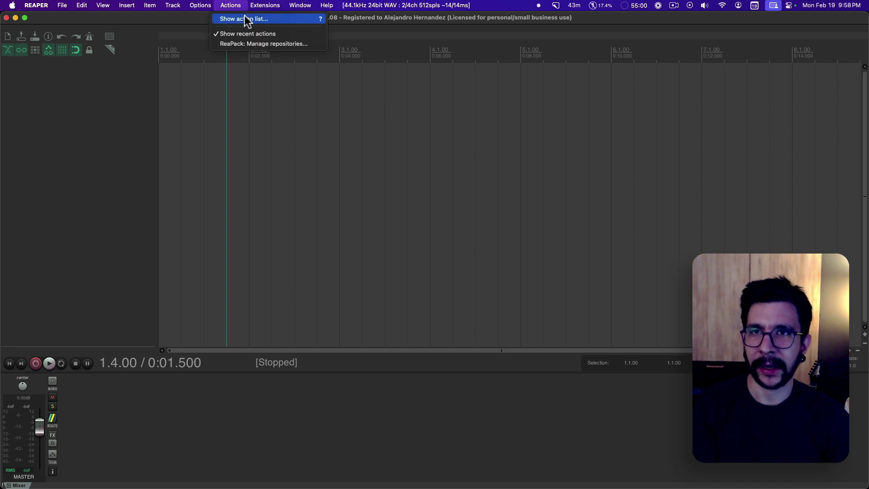
click(246, 19)
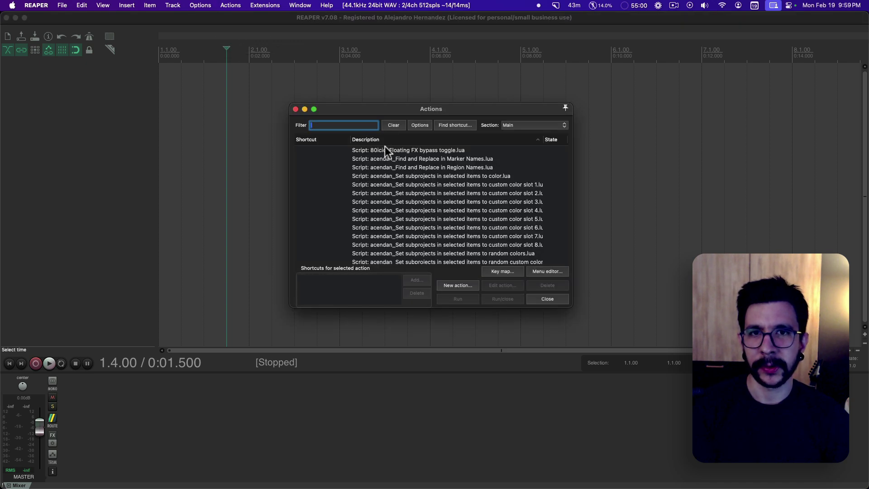
scroll(380, 177, down, 5)
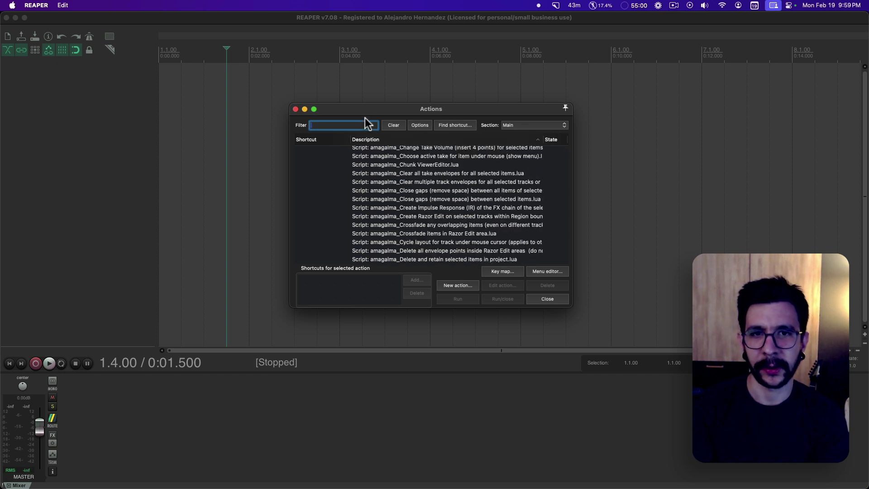
Return to the article in Chrome and examine the import instructions and repository link for the FTC and Birdbird scripts
key(super+Tab)
click(293, 174)
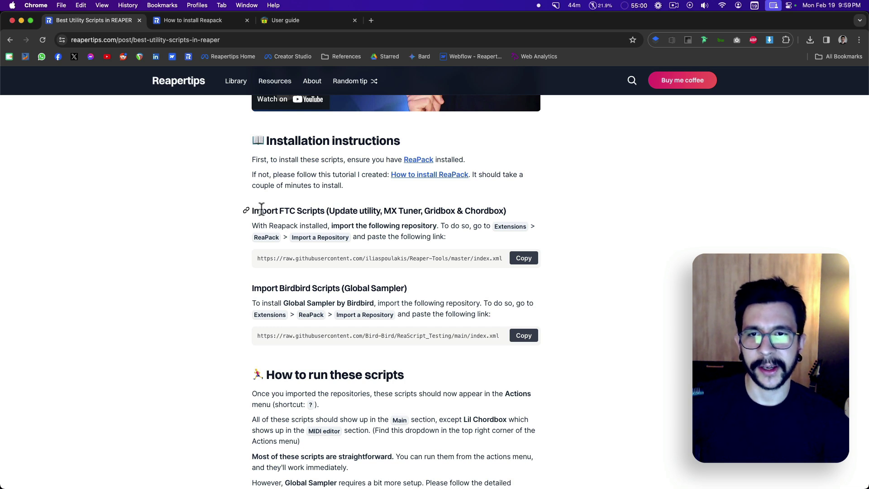
drag(262, 210, 324, 211)
click(277, 211)
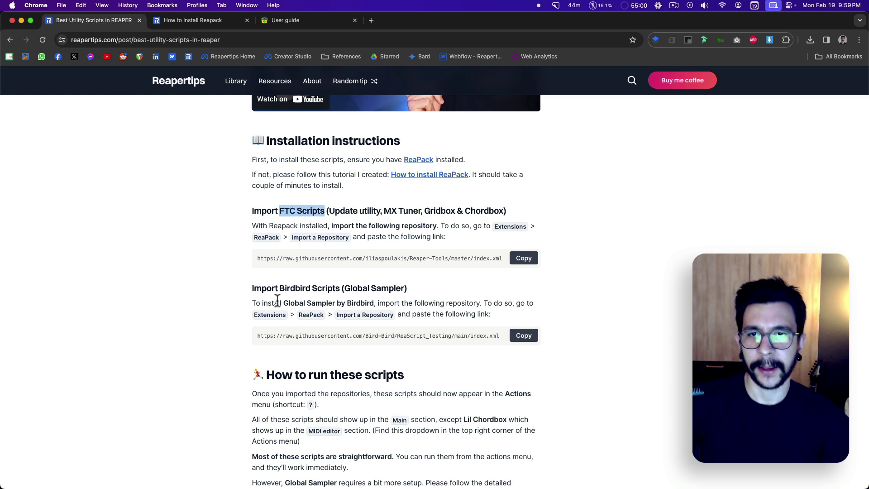
drag(280, 288, 337, 288)
click(338, 288)
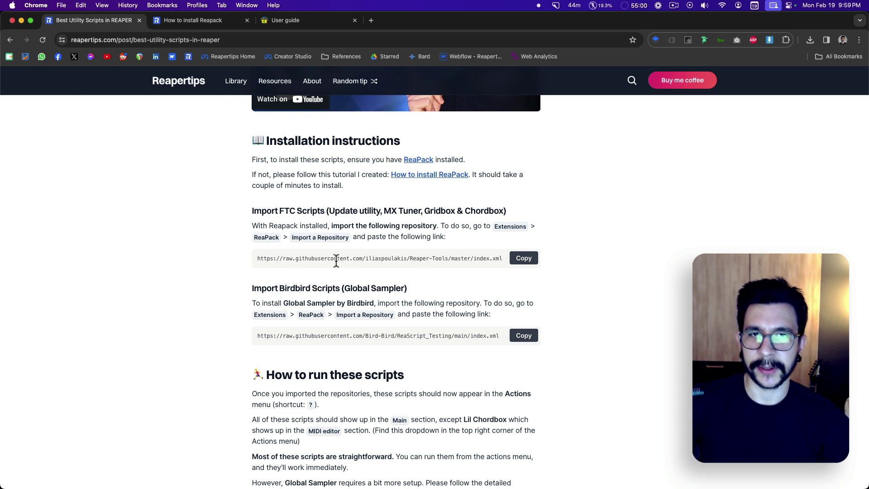
double_click(376, 259)
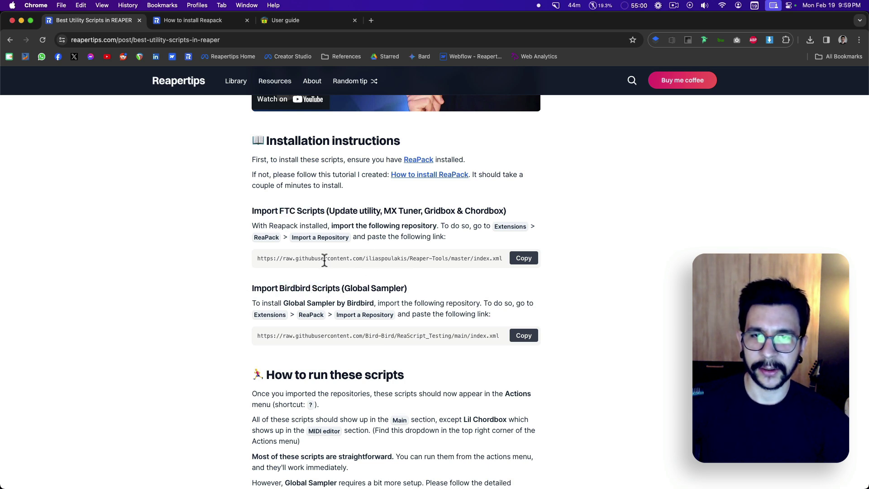
triple_click(325, 259)
click(330, 267)
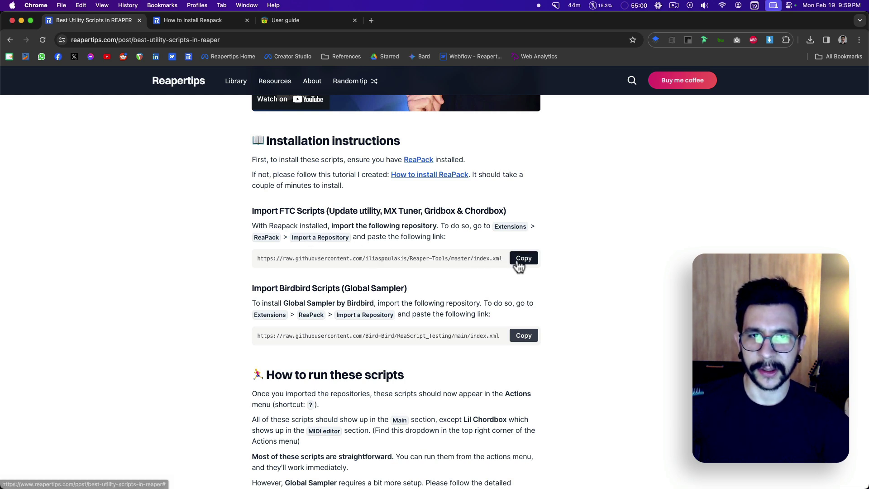
triple_click(284, 210)
click(304, 254)
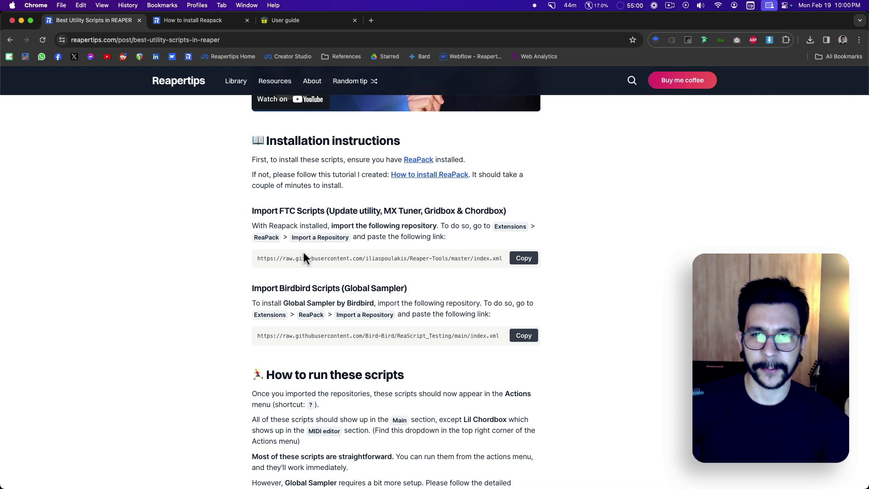
Copy the FTC Scripts repository link from the article and paste it into ReaPack's Import repositories window in REAPER
click(520, 261)
key(super+Tab)
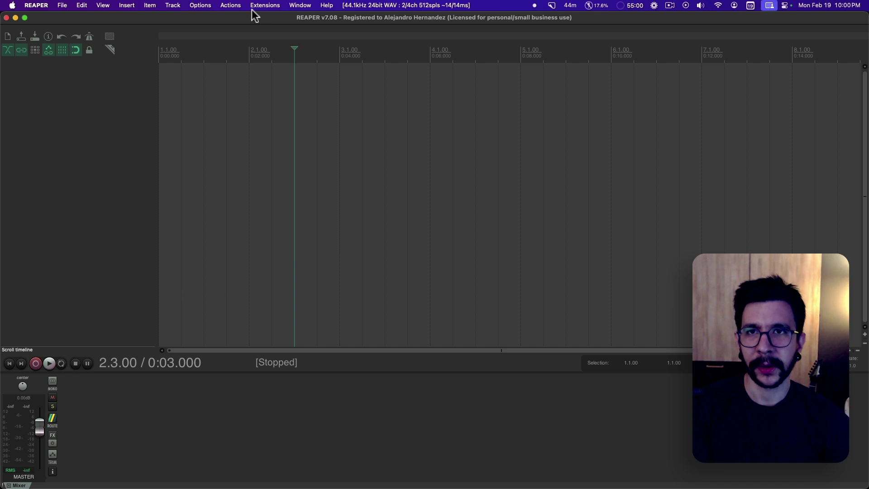
click(259, 6)
mouse_move(267, 19)
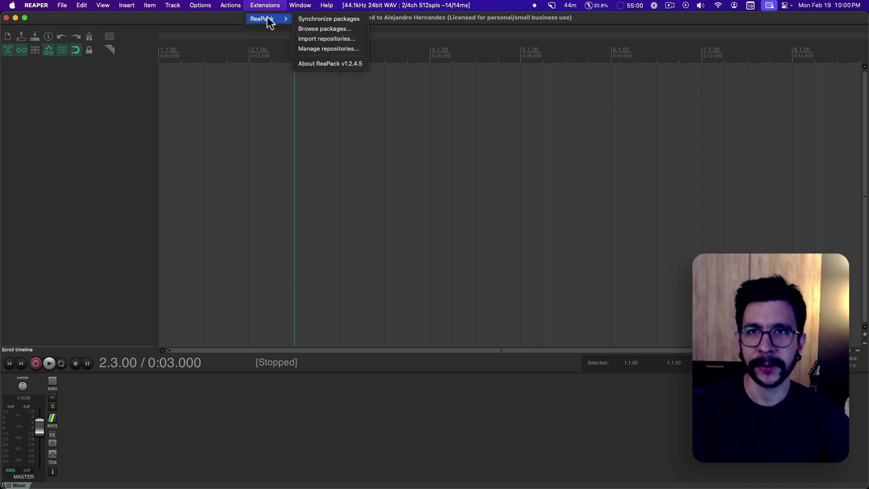
click(335, 39)
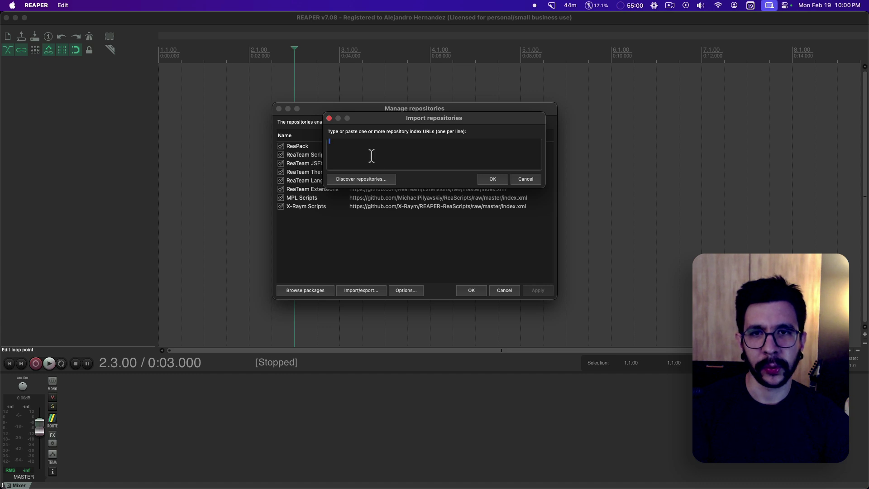
key(super+v)
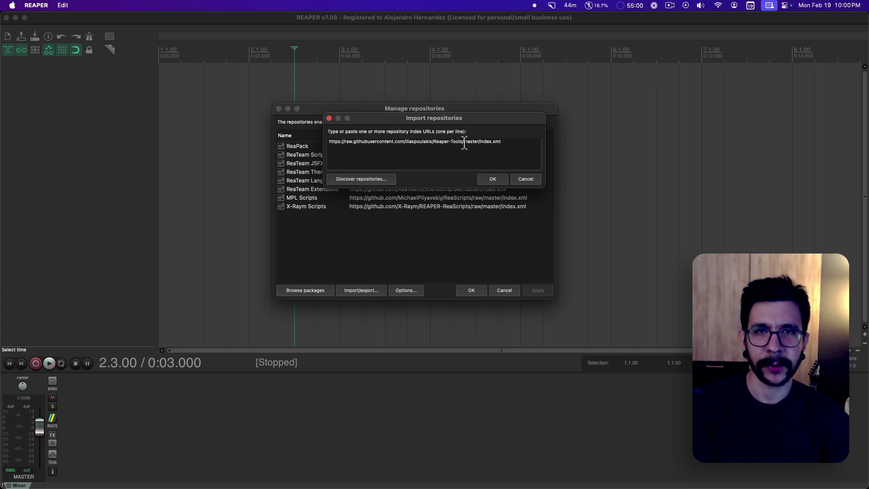
Copy the Birdbird Scripts repository link in Chrome, add it on a second line of REAPER's Import repositories window, and import both repositories
key(super+Tab)
scroll(342, 243, up, 1)
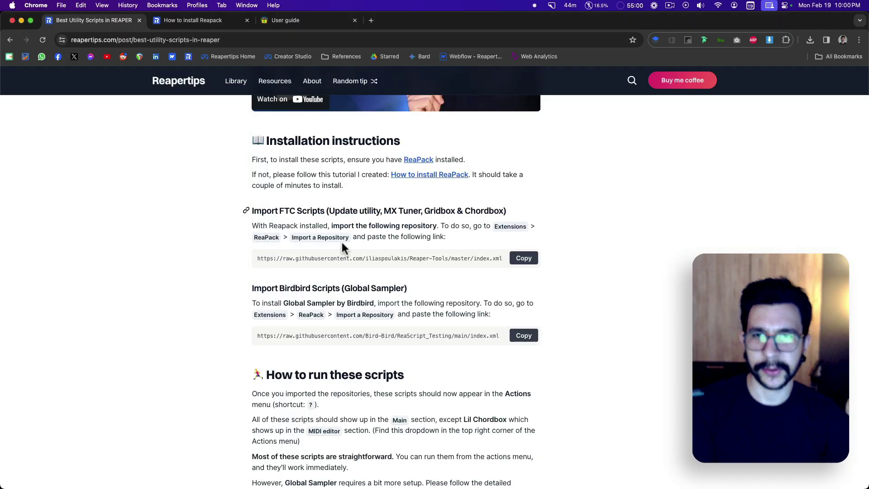
triple_click(288, 337)
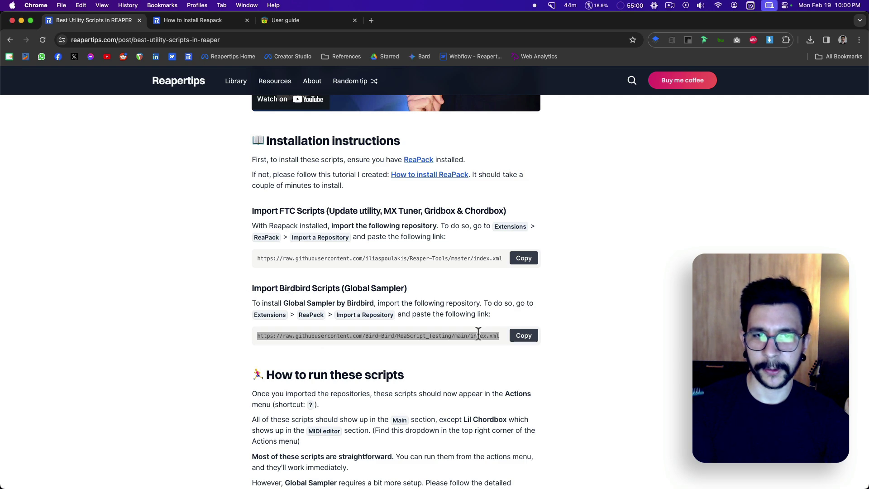
click(522, 335)
key(super+Tab)
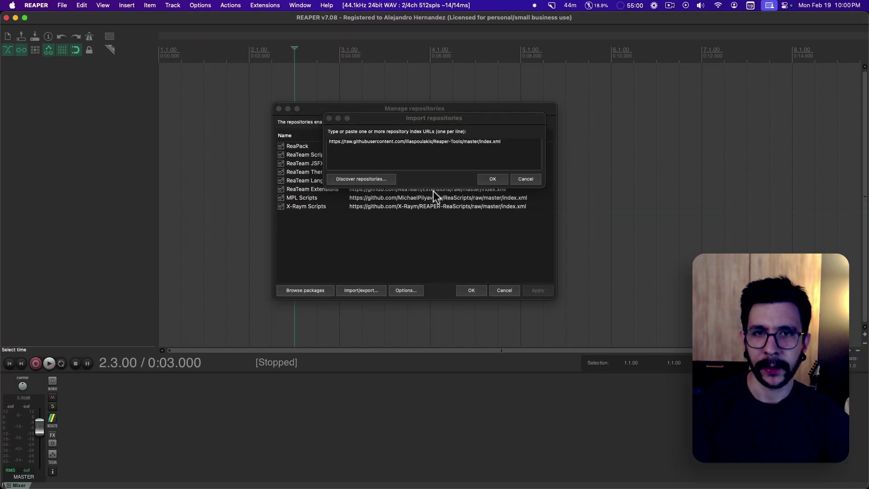
click(455, 152)
key(Return)
key(super+v)
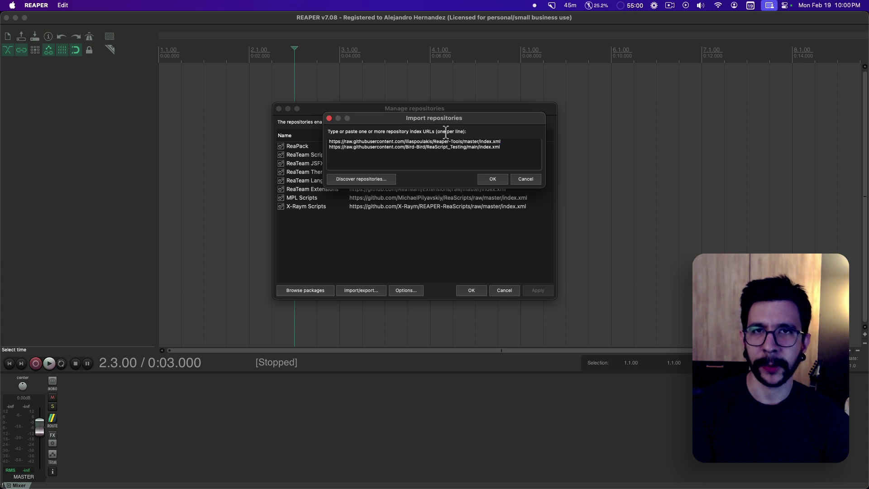
click(488, 179)
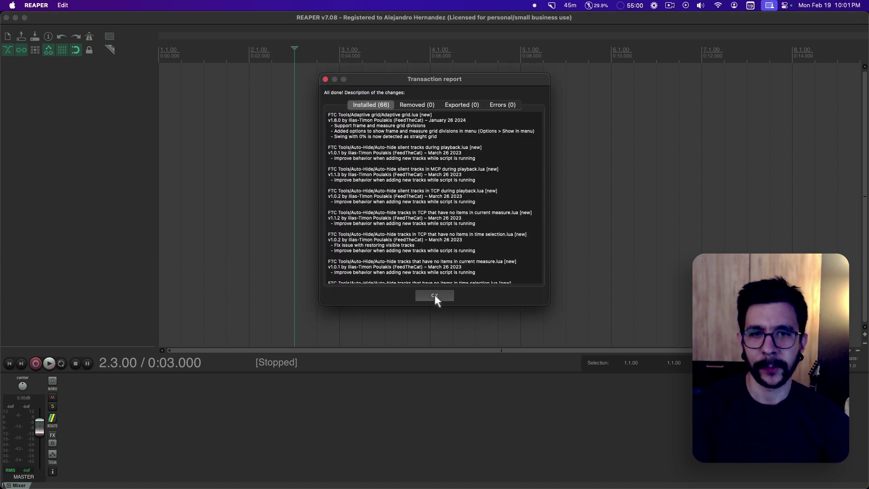
Close the transaction report and filter the Main section of the action list for the MX Tuner script
click(434, 295)
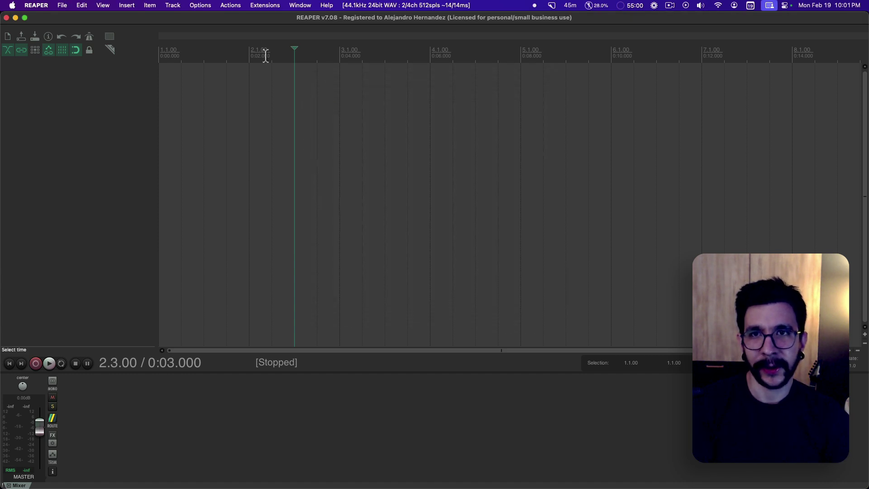
click(235, 5)
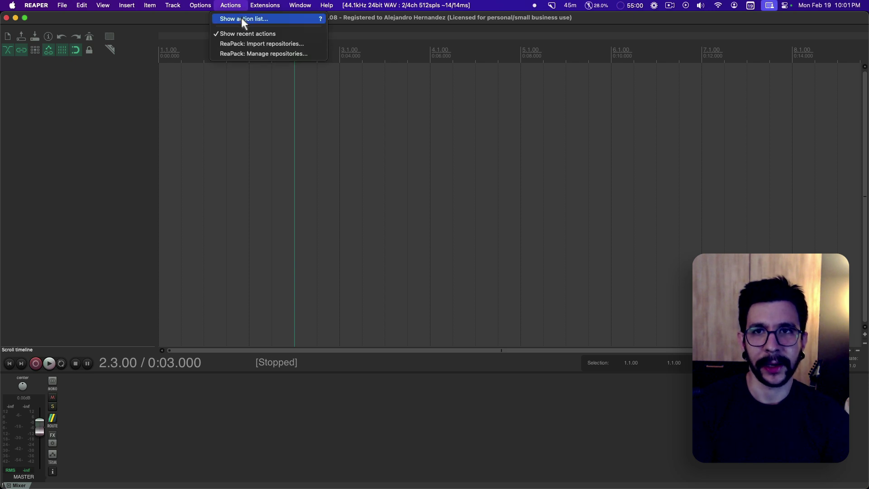
click(242, 18)
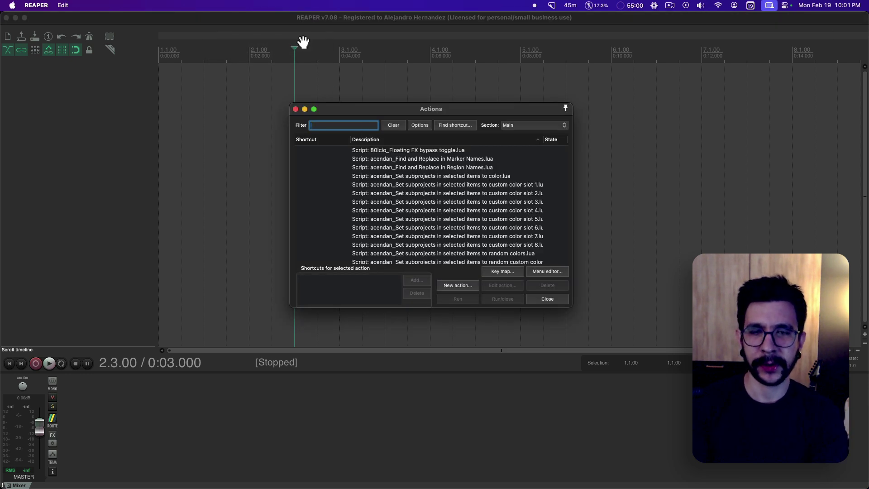
text(FTC)
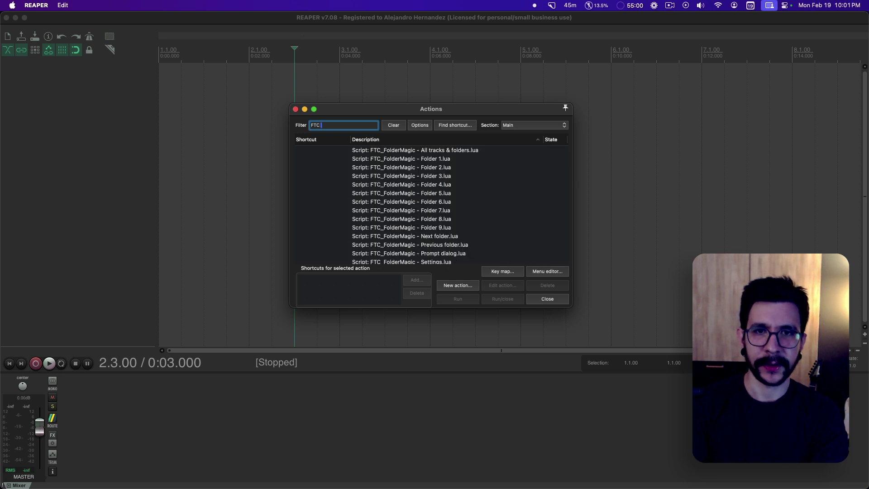
text( Mx tu)
key(super+a)
text(MX tu)
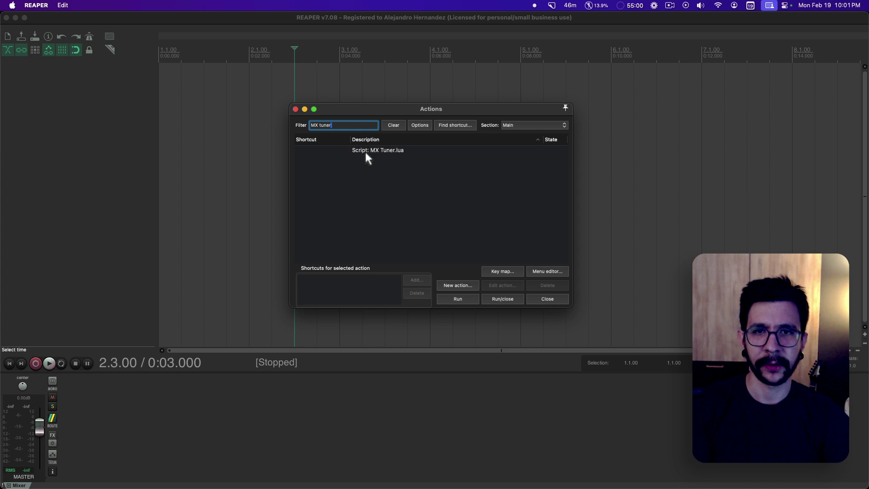
Try to run the MX Tuner script from the action list and close the list
click(365, 152)
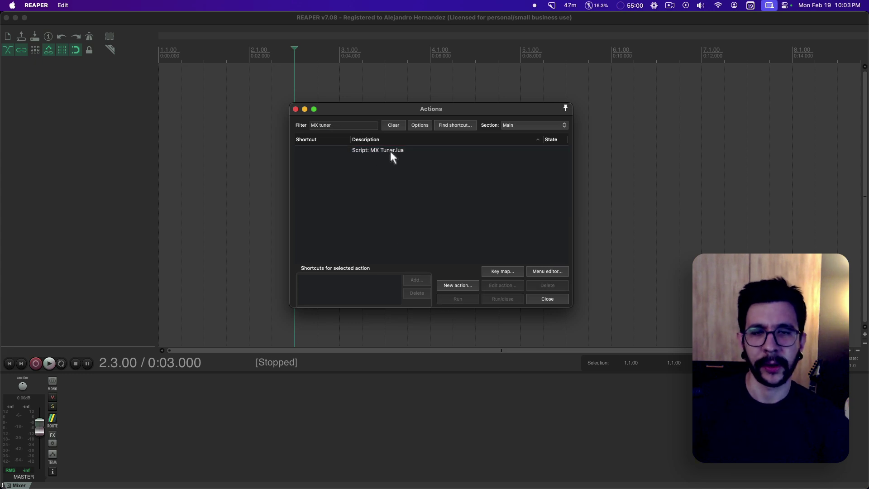
click(390, 151)
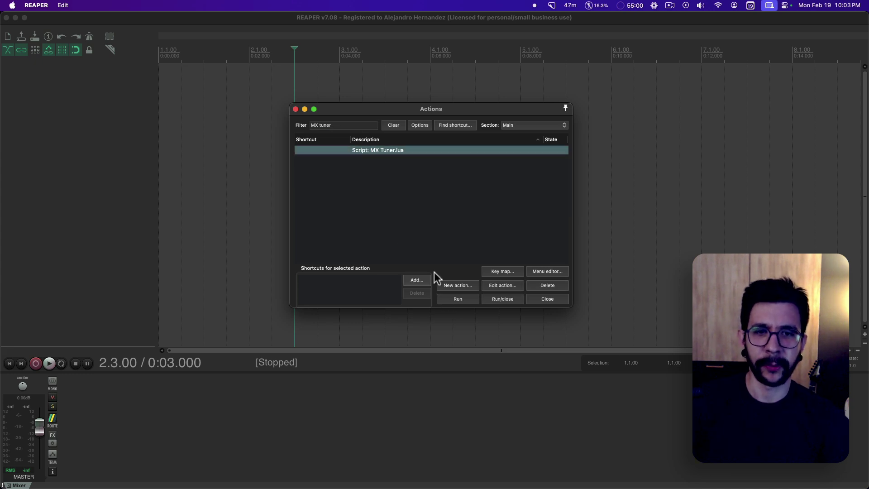
click(451, 300)
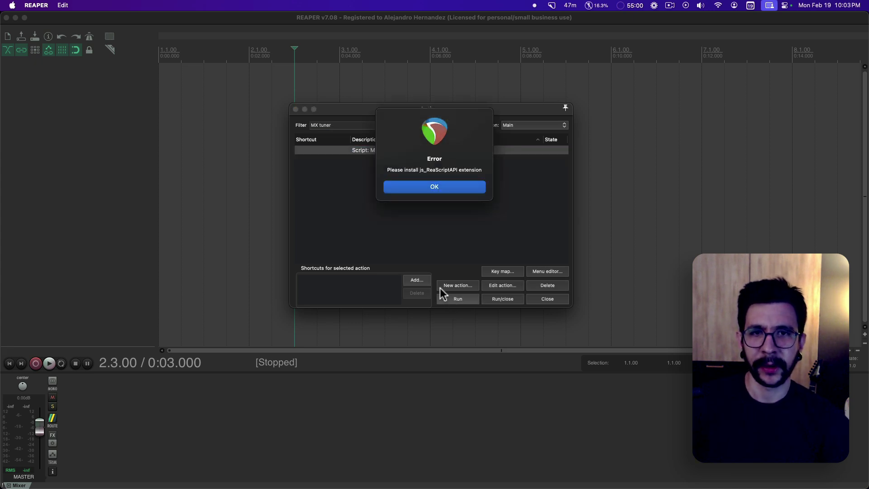
double_click(411, 170)
triple_click(433, 171)
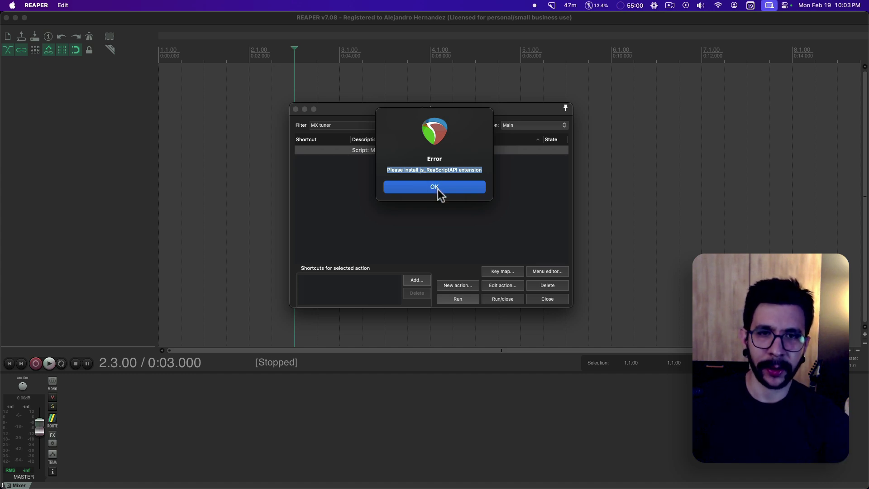
click(440, 189)
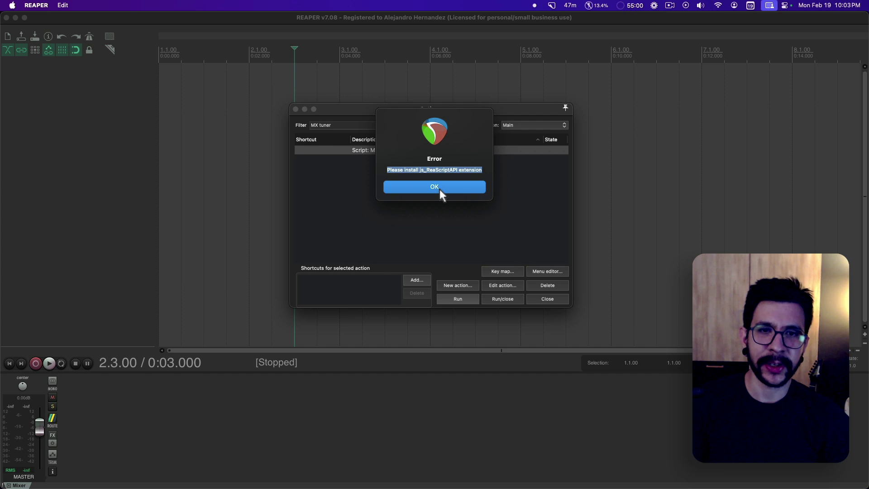
click(296, 109)
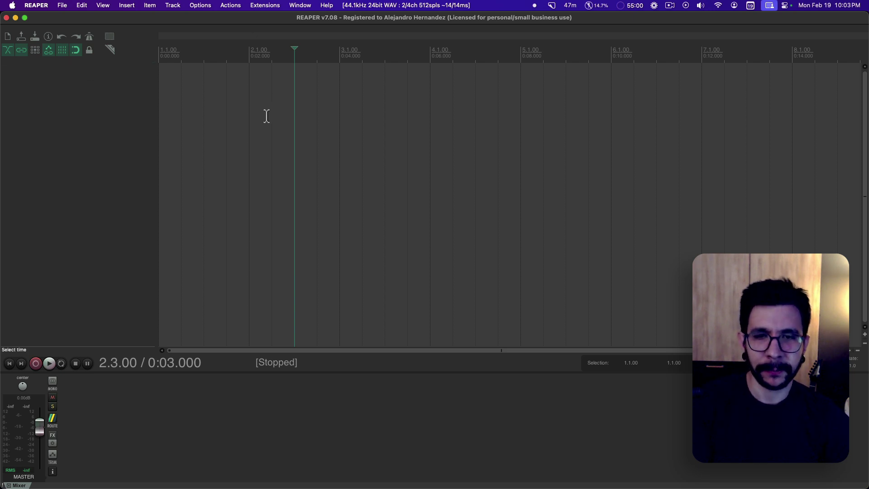
Switch to Finder, launch the Global Sampler application from the Installing Global Sampler folder, and always load English [US] as its language
key(super+Tab)
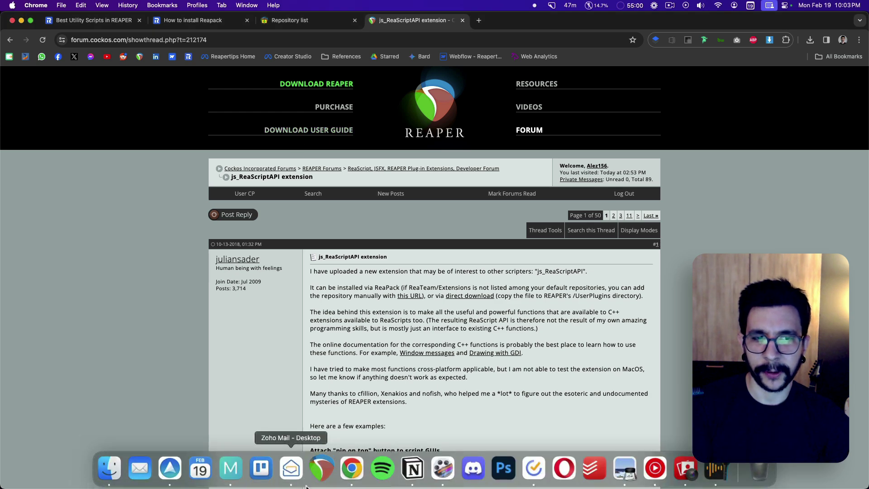
click(114, 468)
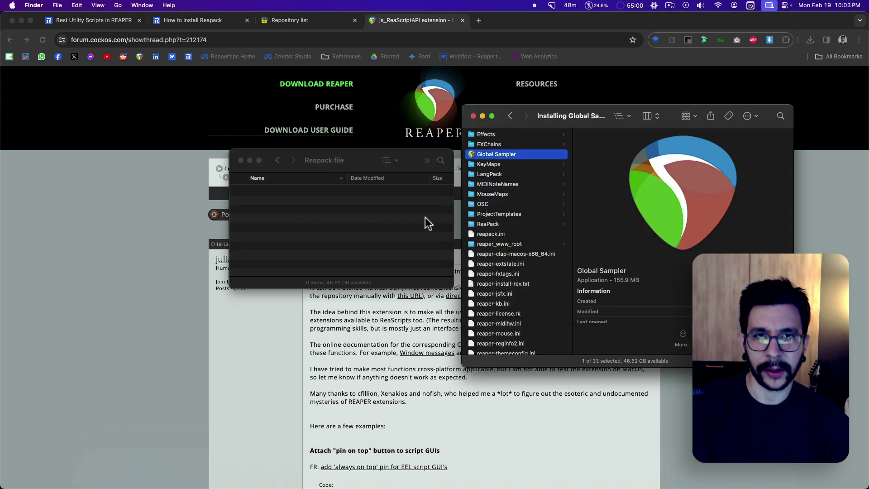
double_click(485, 155)
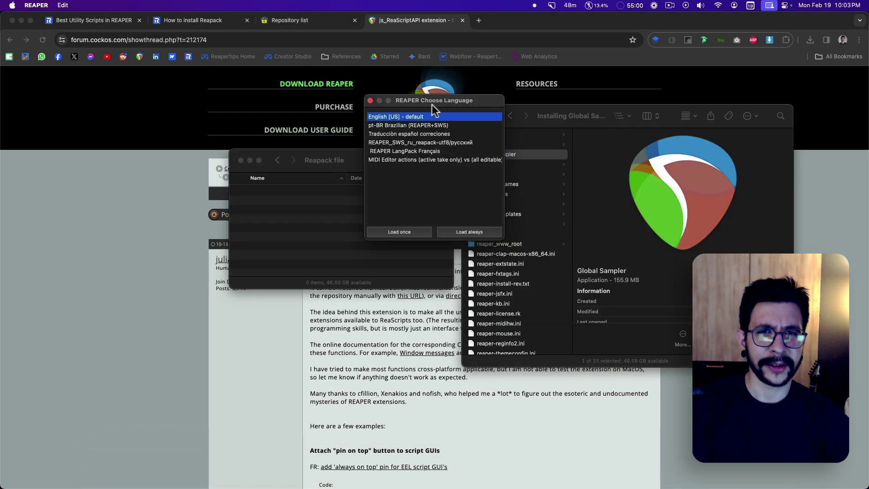
click(466, 231)
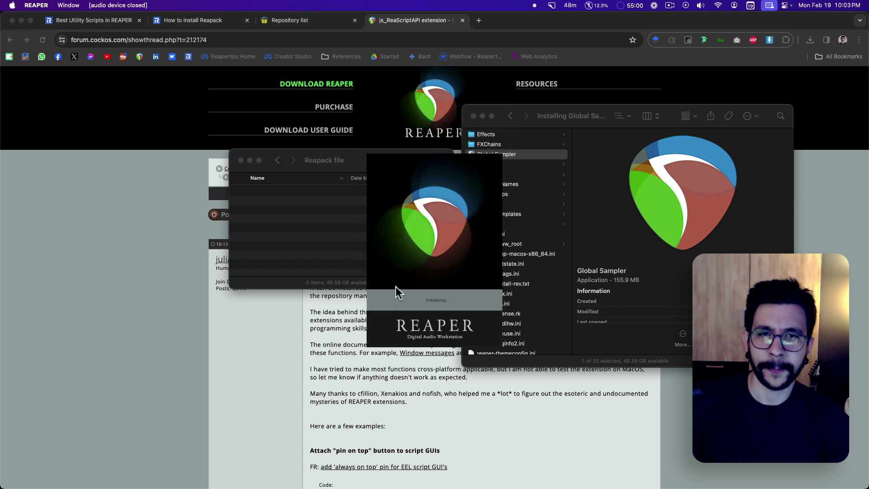
Filter the action list for "Mx tu" and select the MX Tuner script
click(231, 5)
click(234, 15)
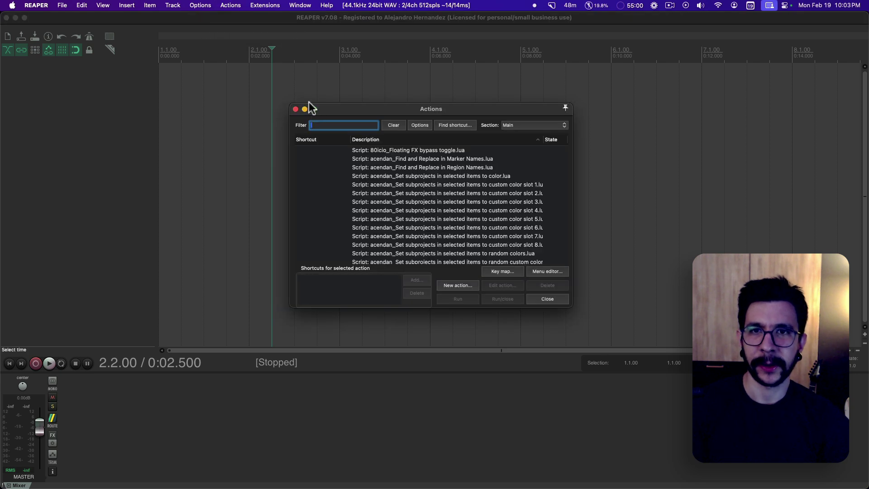
text(Mx tu)
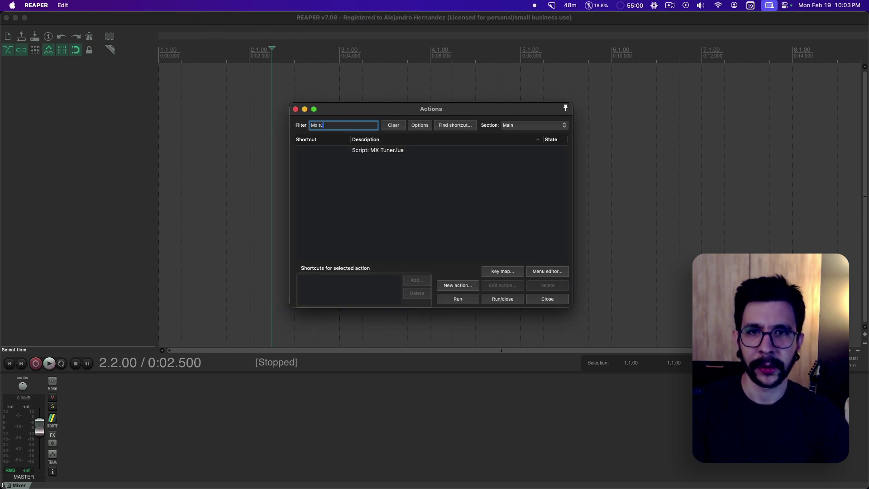
key(Down)
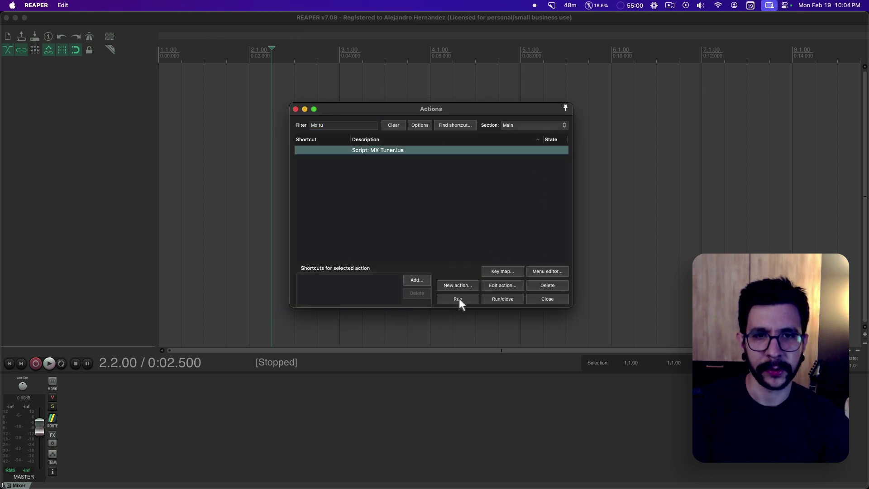
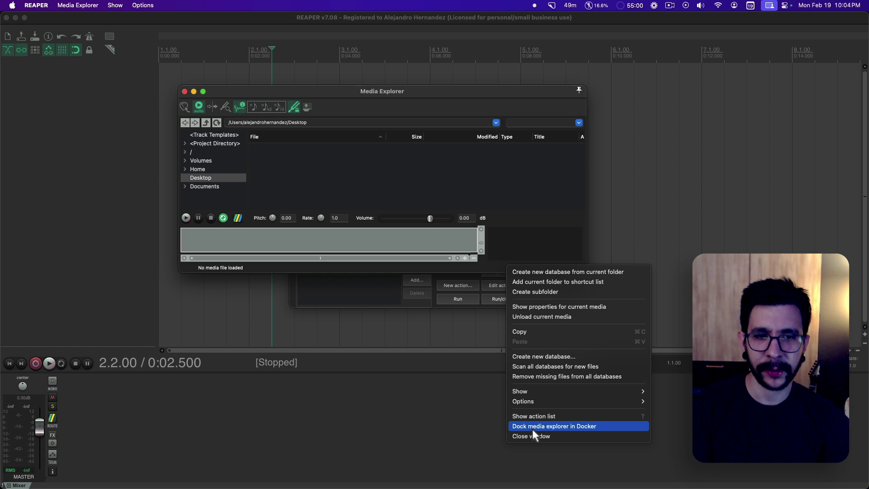
Dock the Media Explorer, moving it to the bottom docker and back to the left side of the main window
click(532, 429)
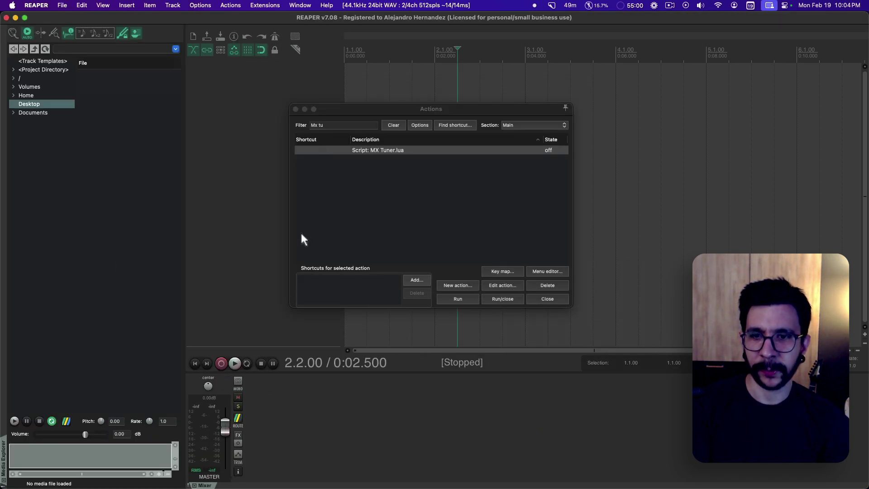
drag(6, 462, 126, 484)
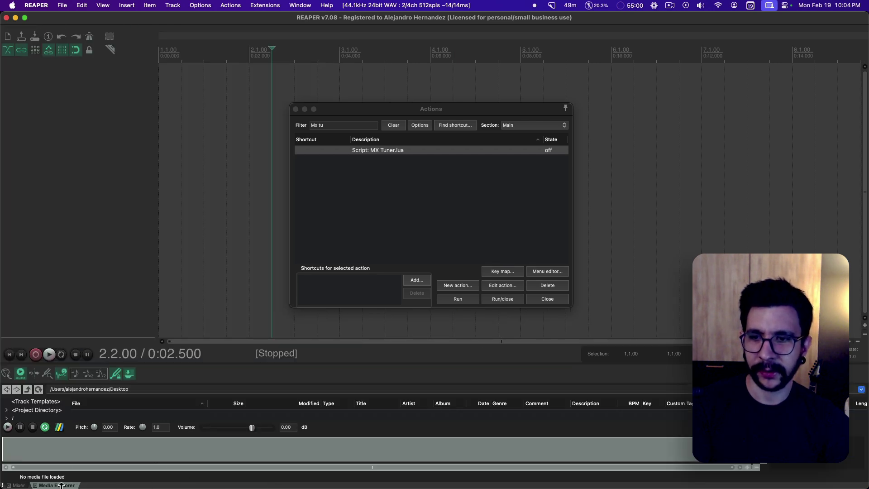
drag(74, 255, 31, 185)
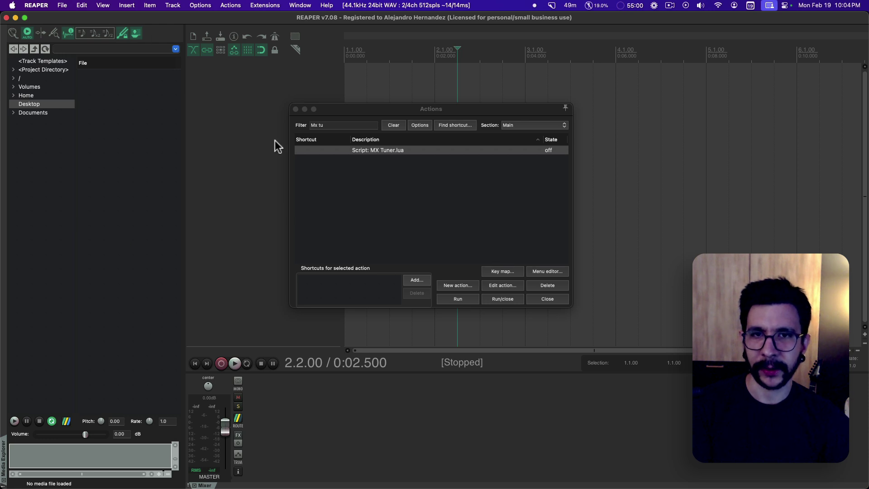
Move the Actions window aside, run the MX Tuner script, and reposition its keyboard window over the arrange area
click(408, 182)
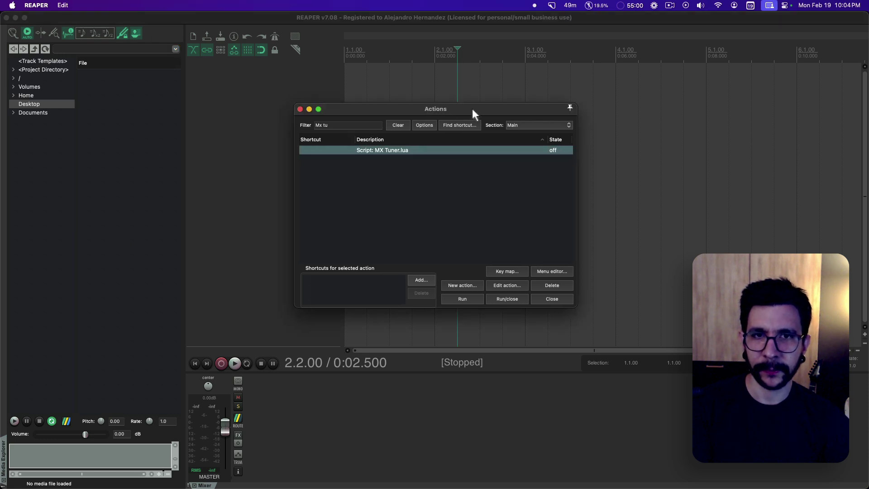
drag(452, 110, 673, 118)
click(673, 308)
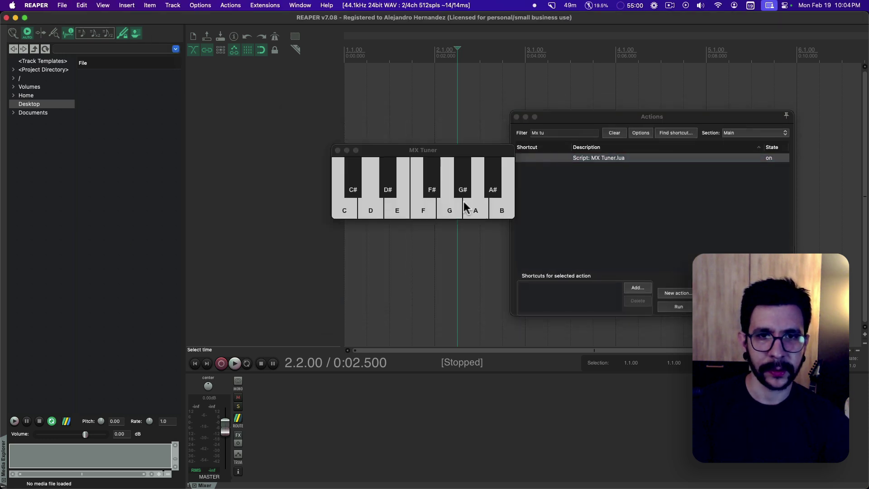
drag(420, 152, 392, 178)
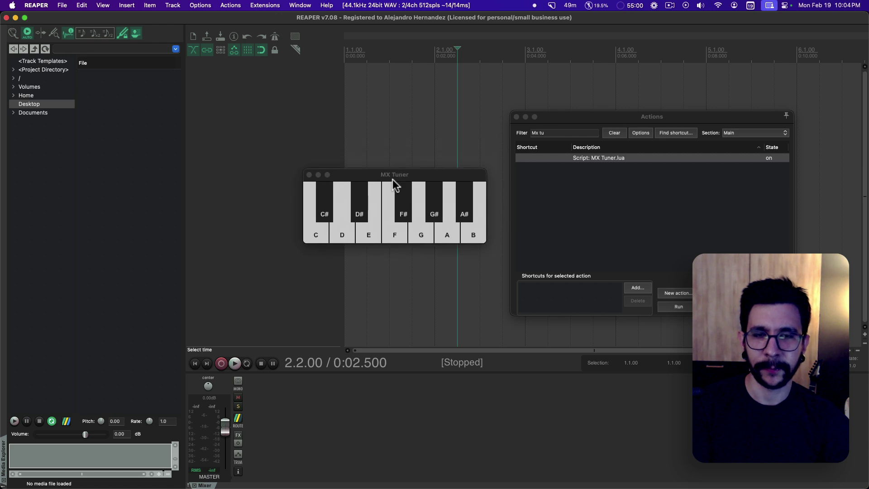
Dock the MX Tuner window beneath the Media Explorer and shrink it to a short keyboard strip
right_click(389, 202)
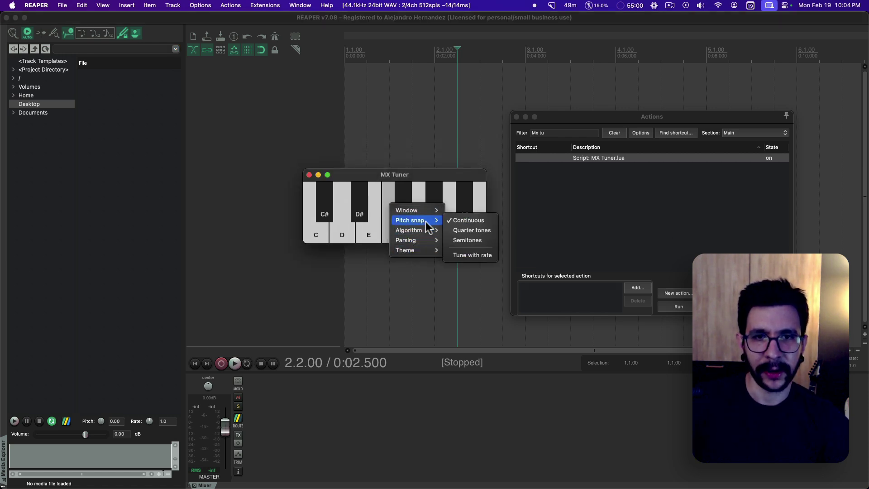
mouse_move(430, 213)
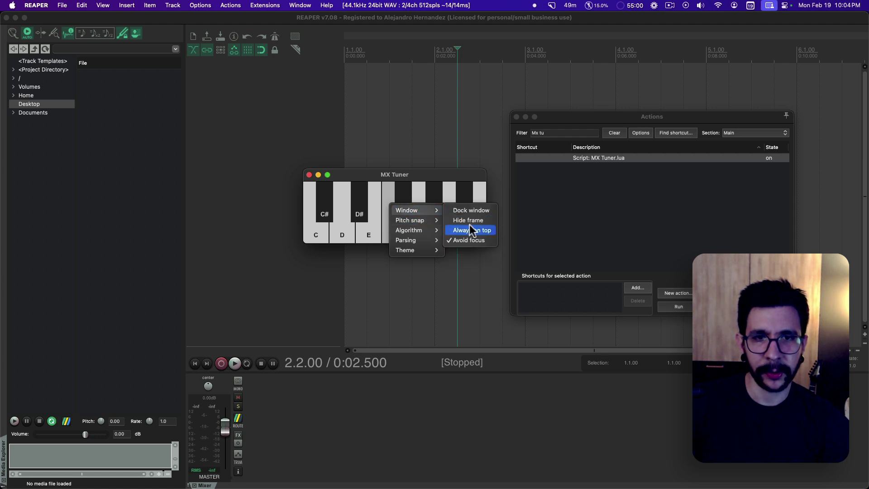
click(473, 211)
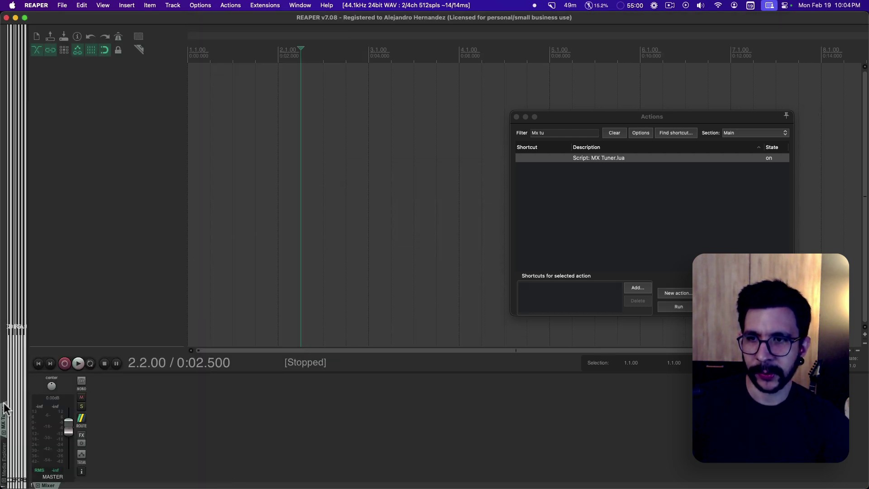
drag(27, 362, 100, 362)
drag(6, 416, 240, 404)
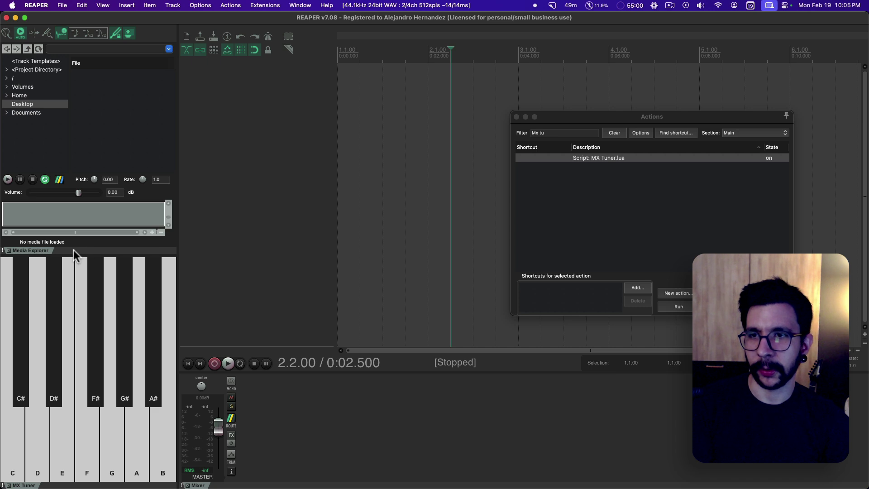
drag(68, 259, 80, 416)
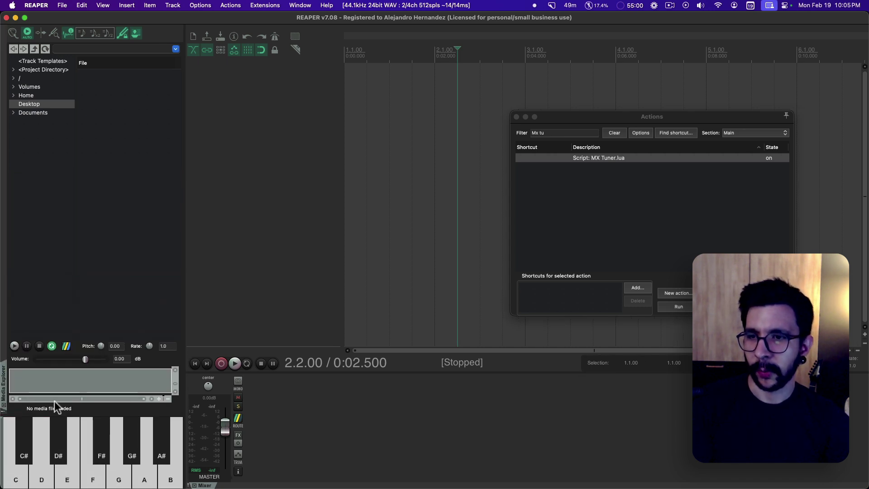
Filter the action list for "Update uti" and run the REAPER Update Utility script
drag(547, 116, 451, 123)
click(458, 136)
text(Up)
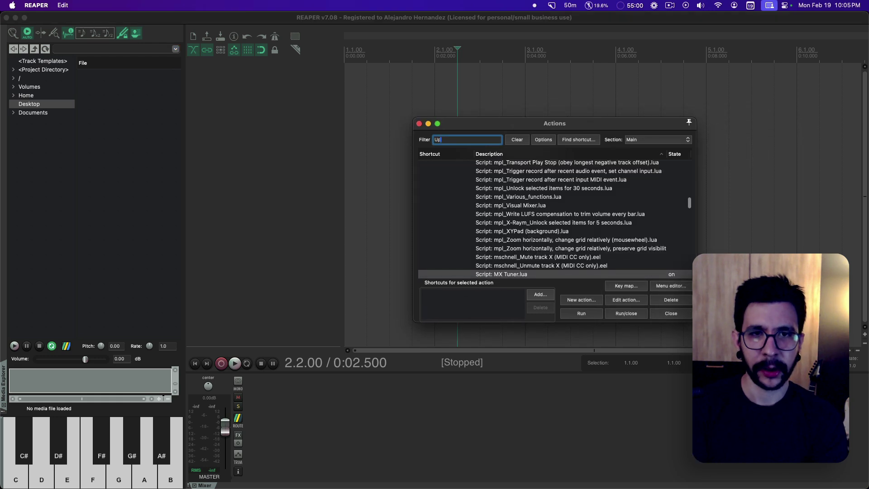
text(date uti)
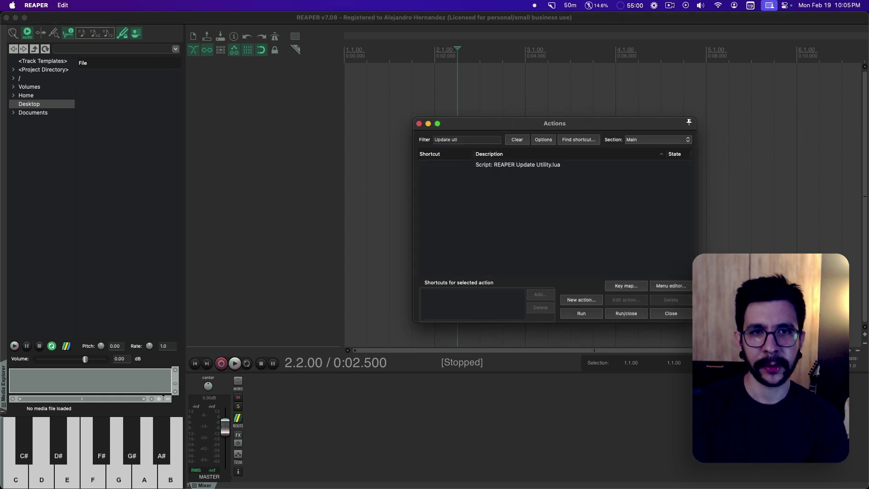
key(Return)
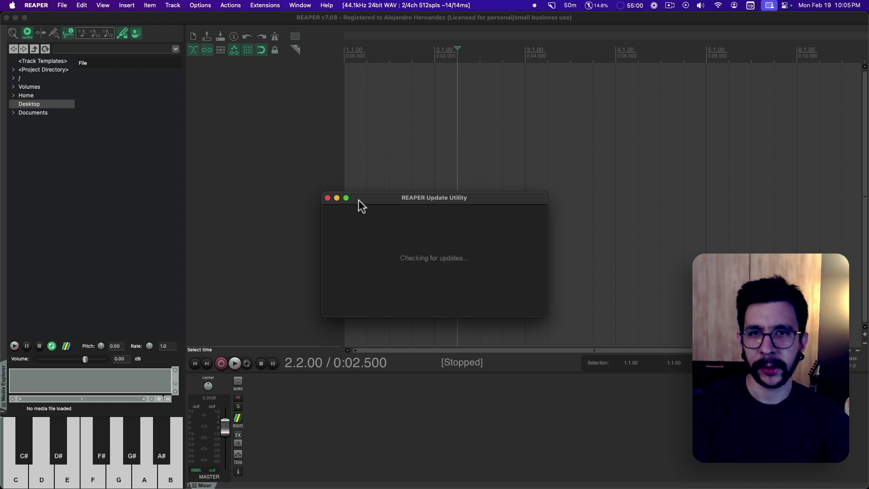
Reopen the action list and close the REAPER Update Utility window
click(381, 140)
key(question)
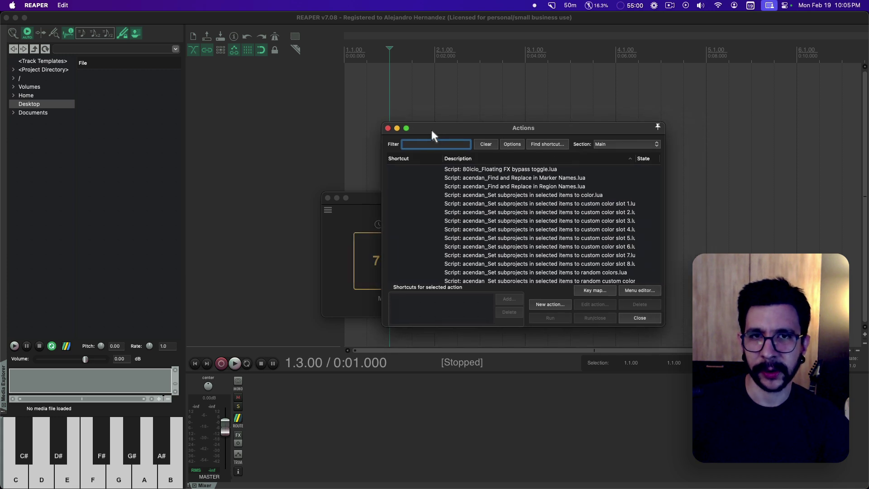
click(327, 198)
click(277, 176)
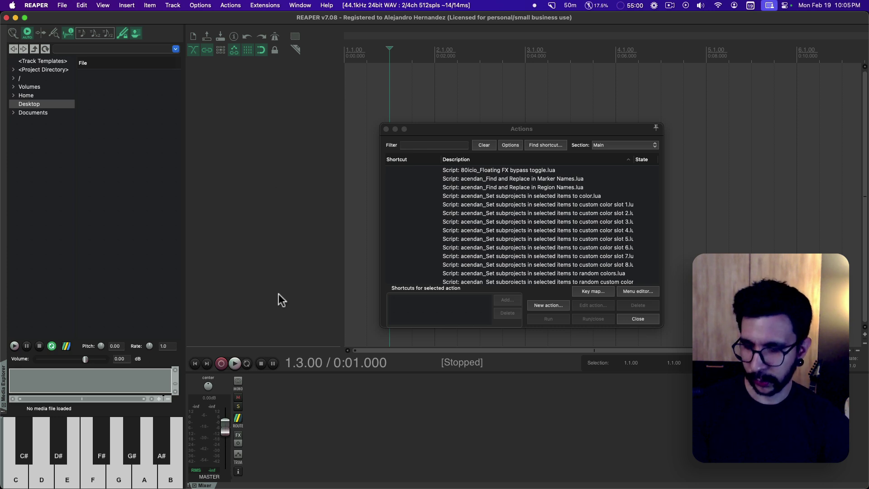
Hide the docked Media Explorer and move the Actions window closer to the middle of the arrange area
key(super+alt+x)
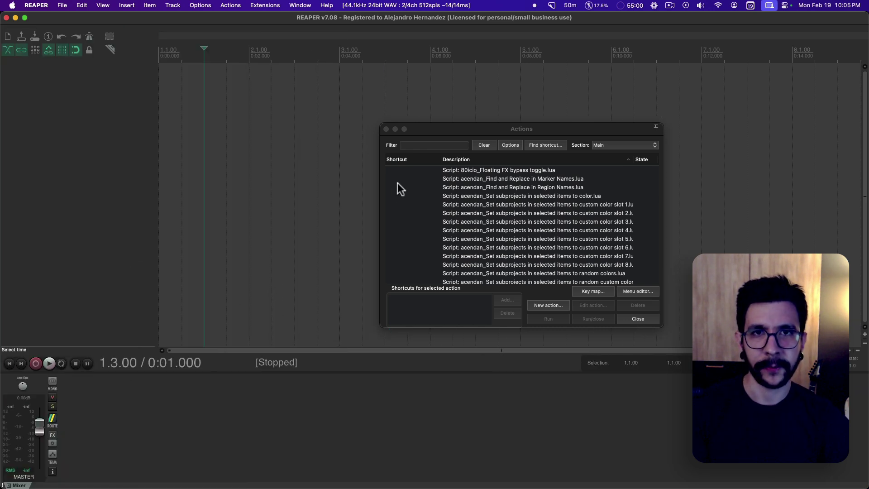
drag(442, 128, 336, 112)
Filter the action list for "Global sampler" and run the BirdBird_Global Sampler.lua script
click(341, 127)
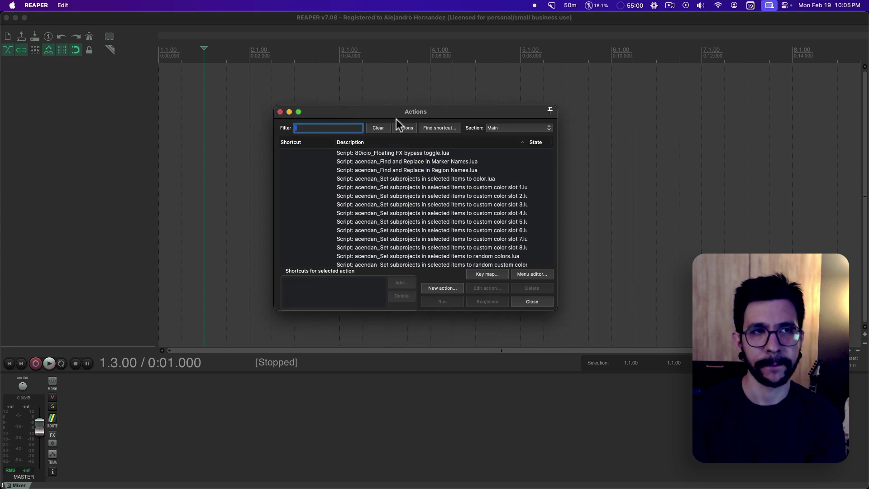
text(Global sampl)
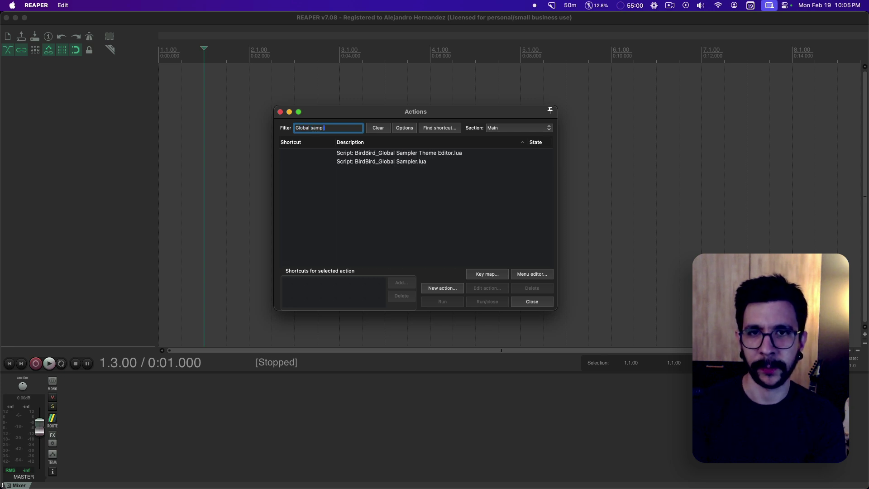
click(388, 181)
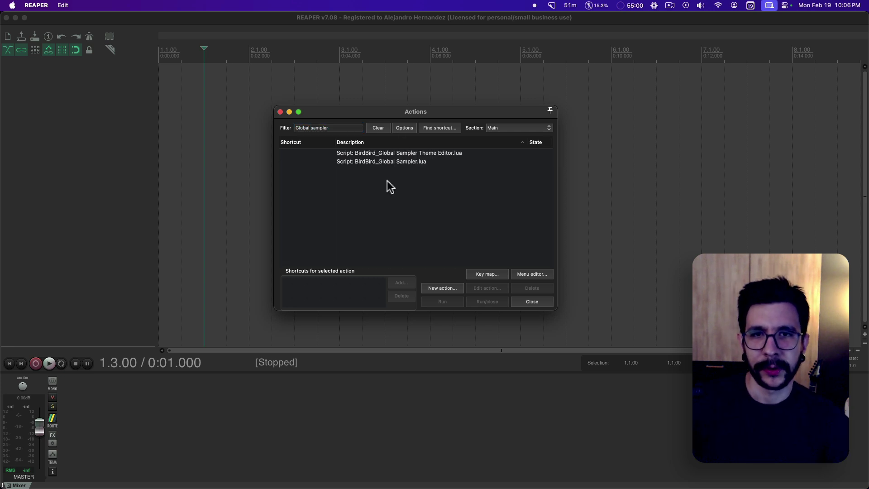
click(404, 162)
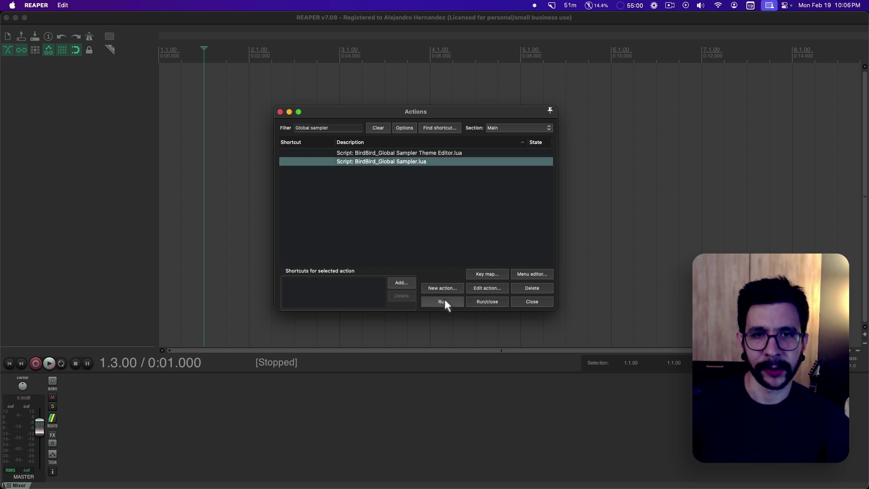
click(445, 300)
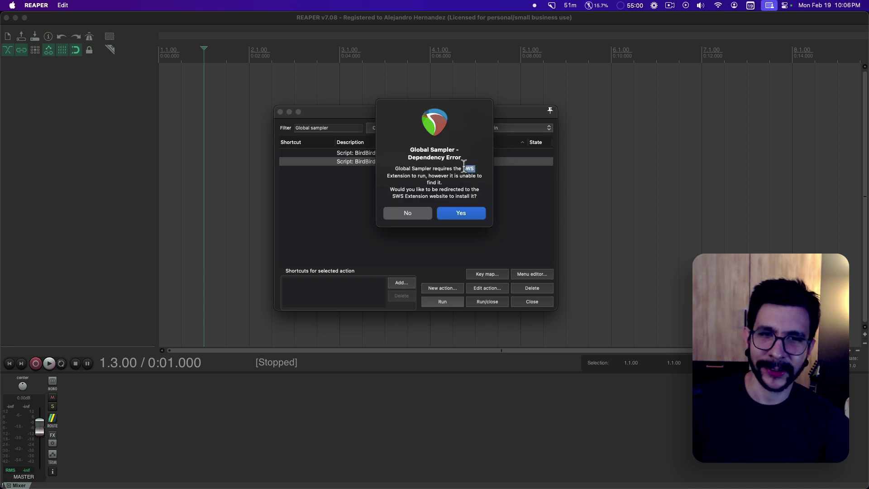
Accept the redirect to the SWS Extension website and download the macOS x64 version
drag(411, 150, 447, 170)
click(448, 174)
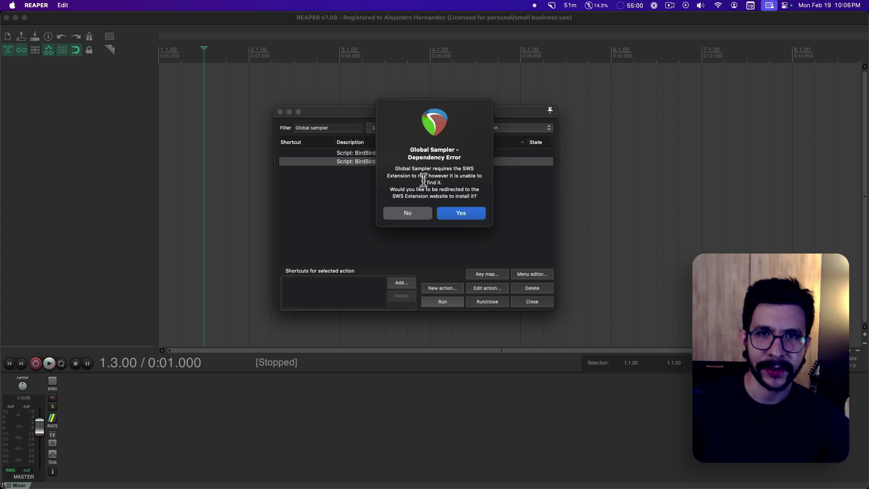
click(460, 213)
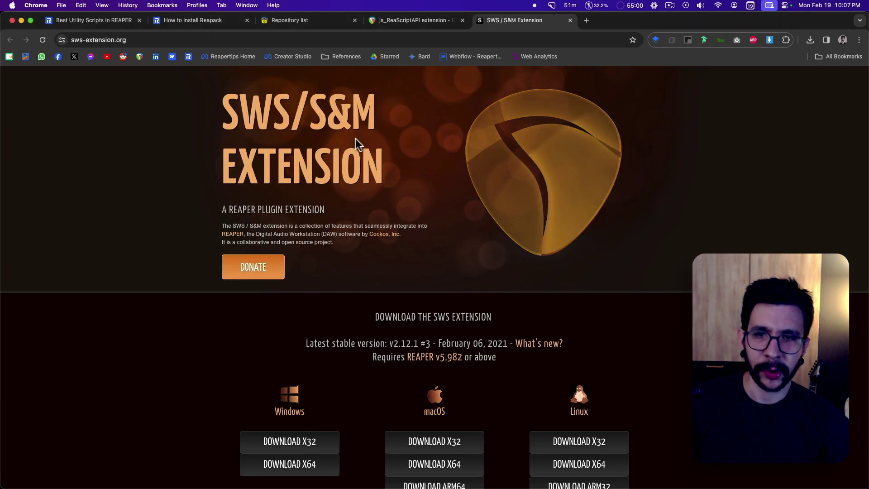
scroll(398, 190, down, 3)
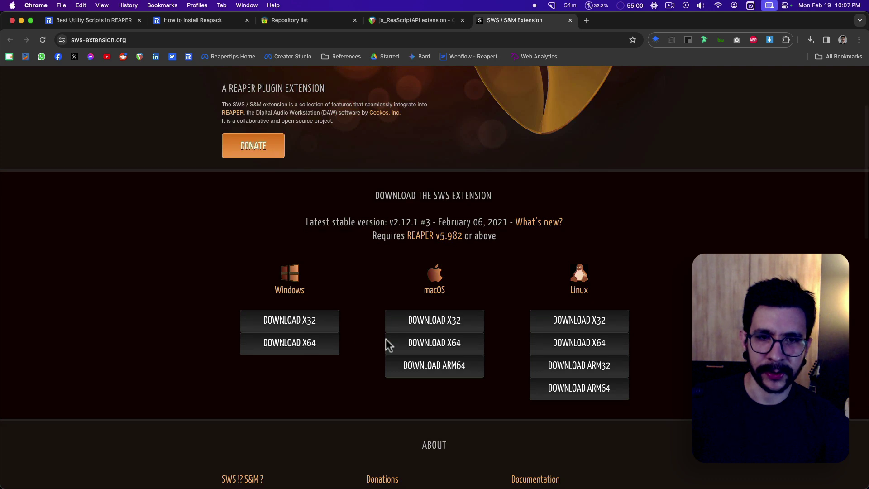
click(436, 344)
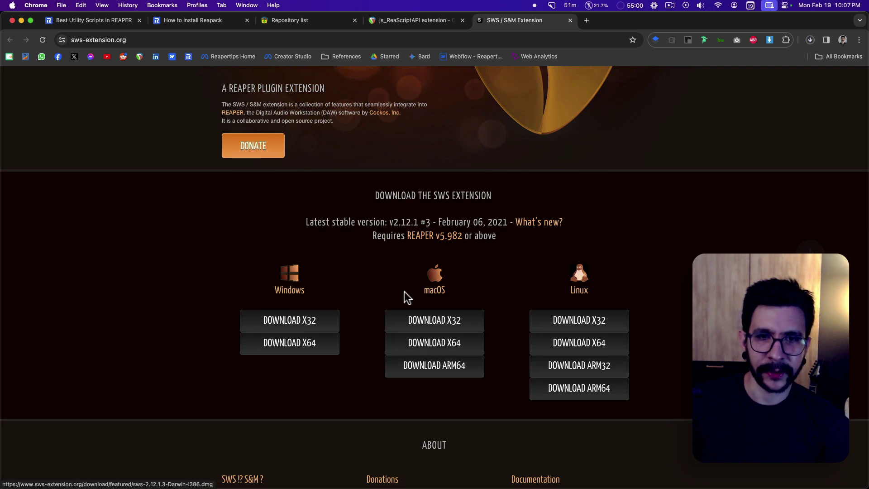
Open the downloaded sws-2.12.1.3-Darwin-x86_64 disk image from the browser's recent downloads
click(810, 40)
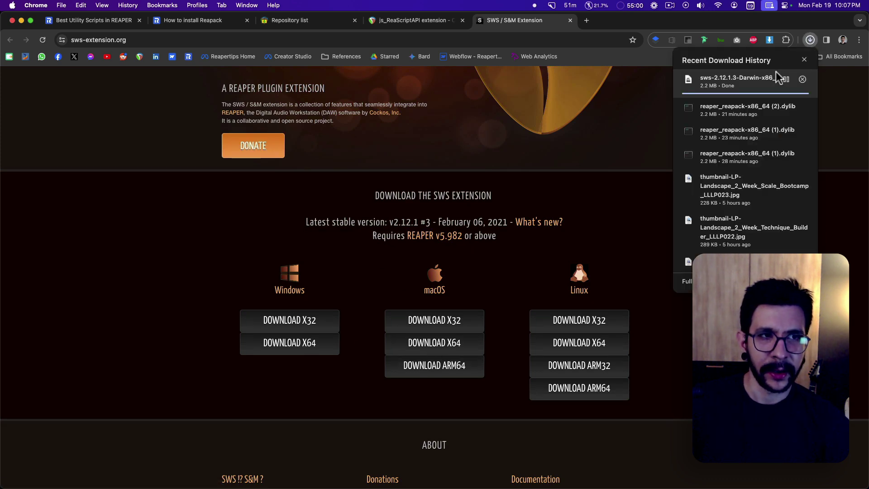
click(708, 86)
click(558, 276)
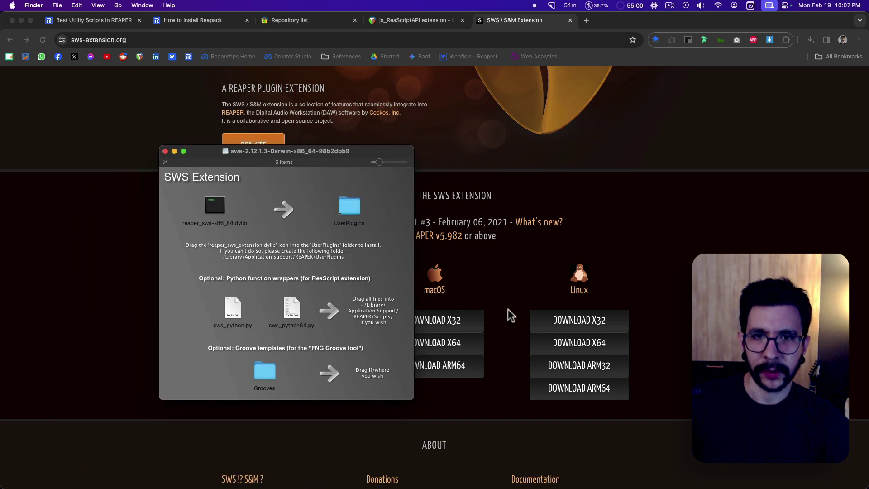
Switch to REAPER, show its resource path in Finder, and open the UserPlugins folder there
click(730, 477)
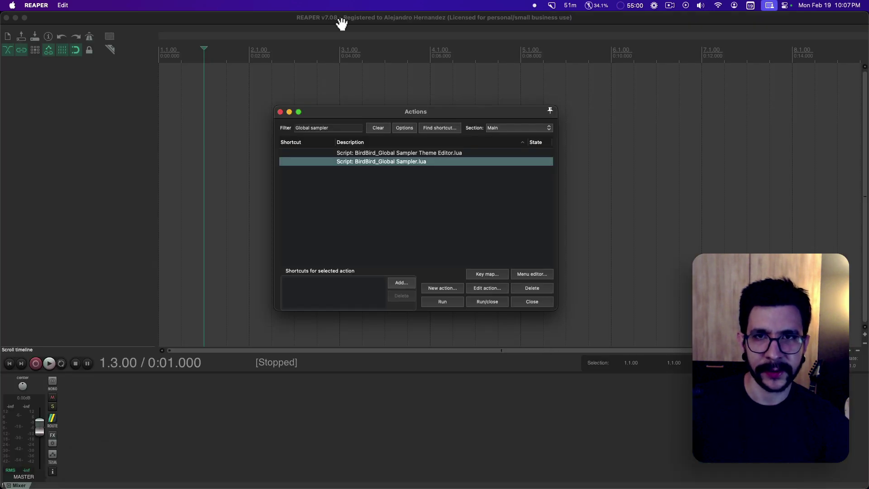
click(232, 5)
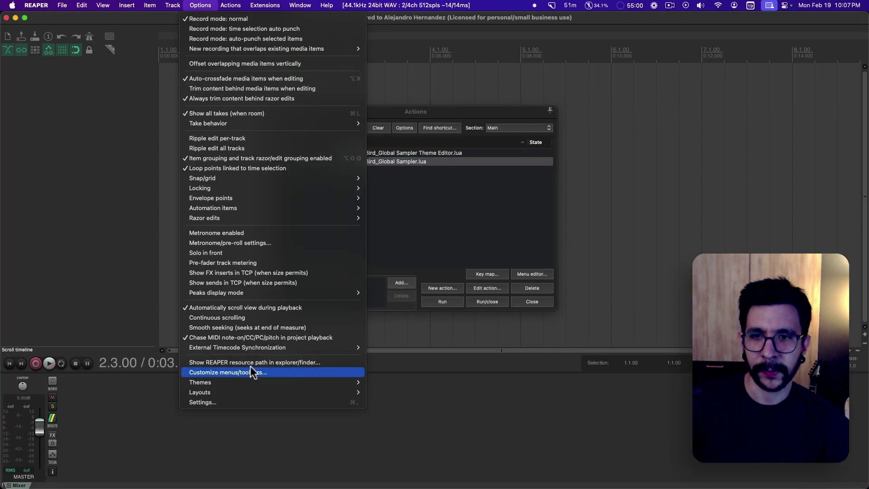
click(251, 363)
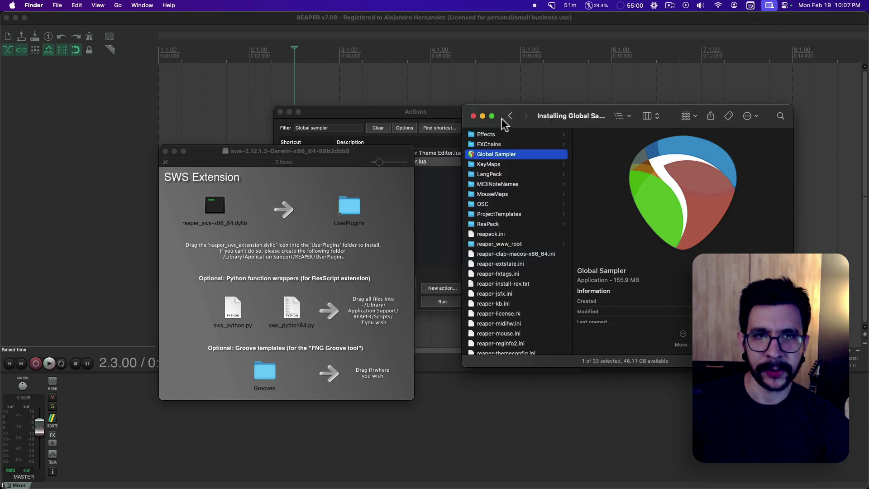
scroll(537, 184, down, 5)
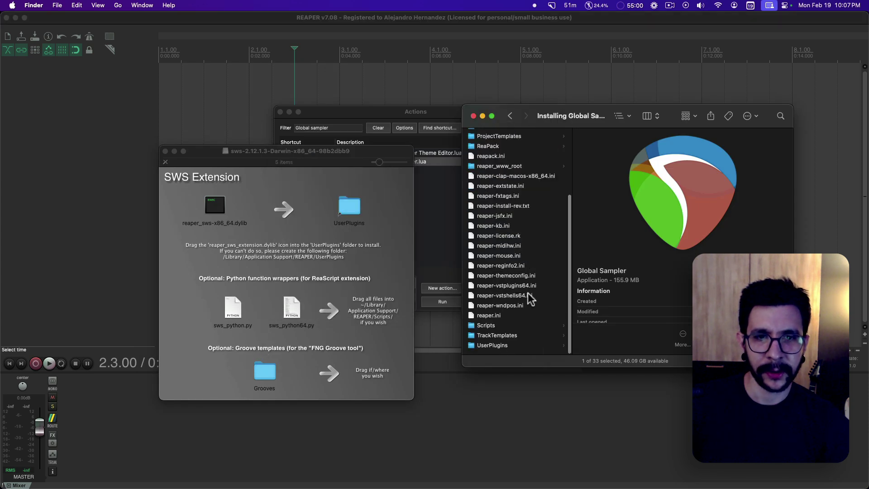
click(509, 346)
Copy reaper_sws-x86_64.dylib from the SWS Extension disk image into the UserPlugins folder
drag(324, 149, 330, 134)
click(222, 193)
drag(222, 192, 631, 258)
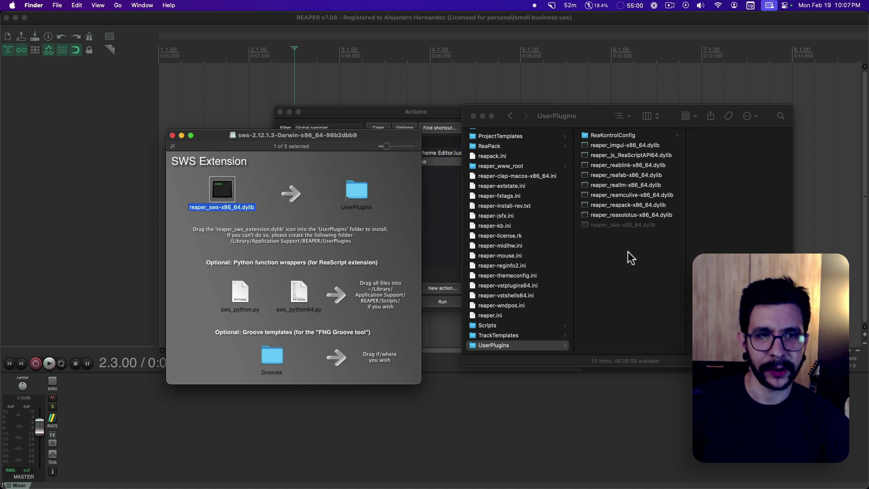
Return to REAPER, try running the BirdBird_Global Sampler.lua script again, and decline the redirect to the SWS website
click(446, 111)
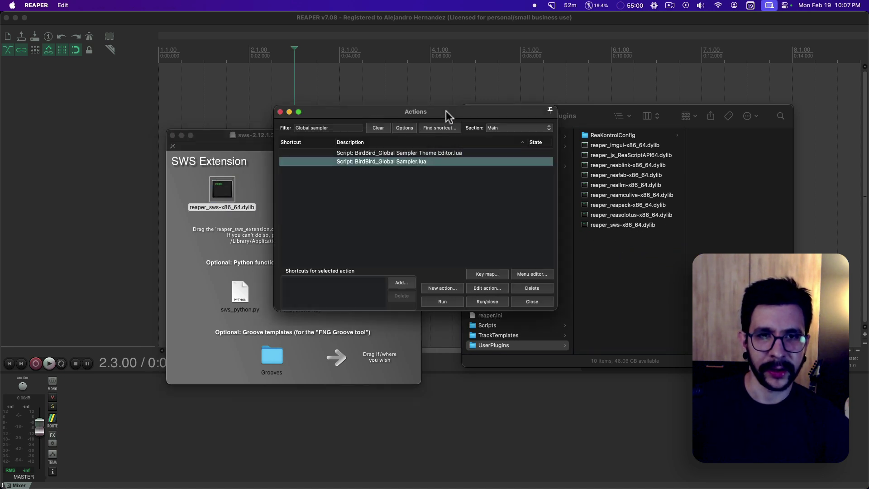
click(394, 89)
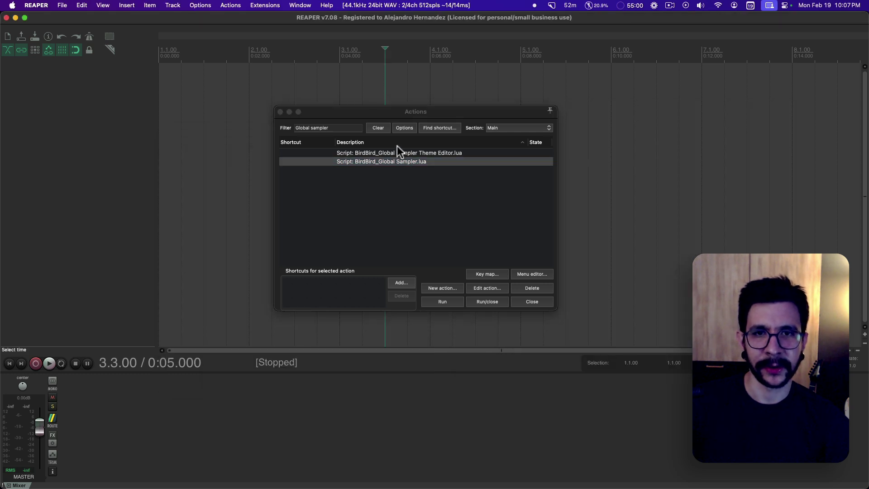
click(436, 302)
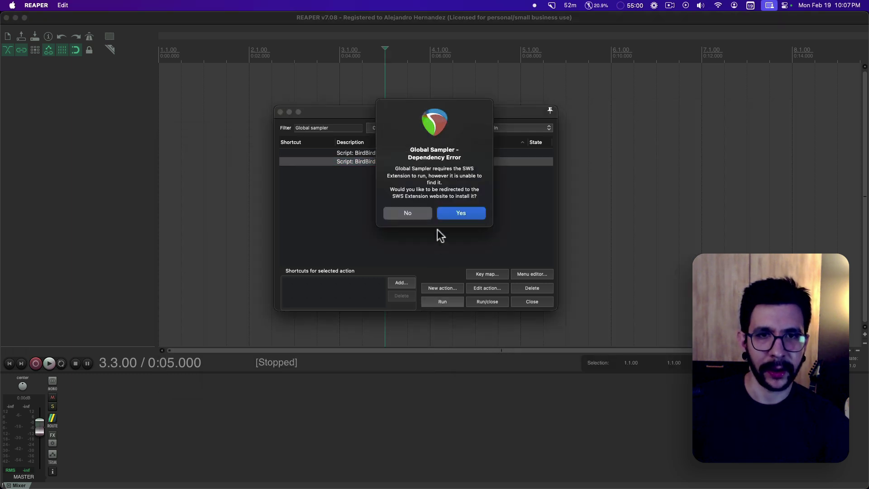
click(408, 213)
click(182, 116)
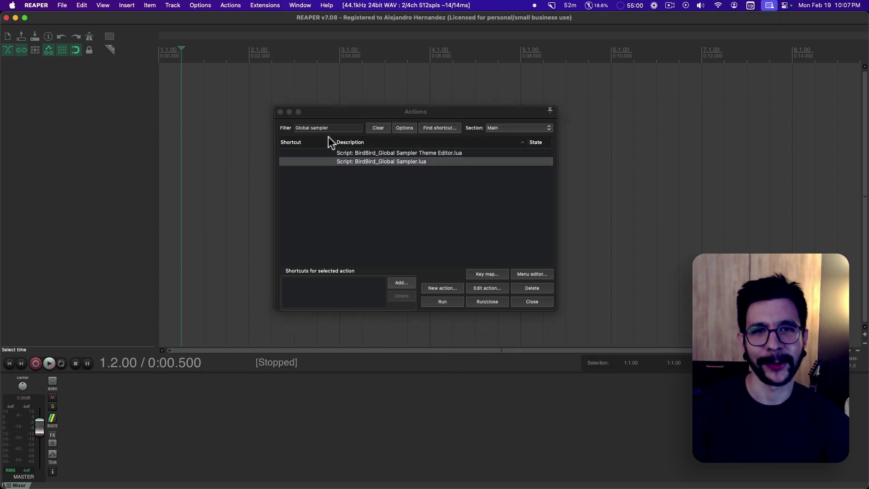
Quit REAPER, relaunch it with the Global Sampler application in the resource folder, and reposition the SWS Extension window
key(super+h)
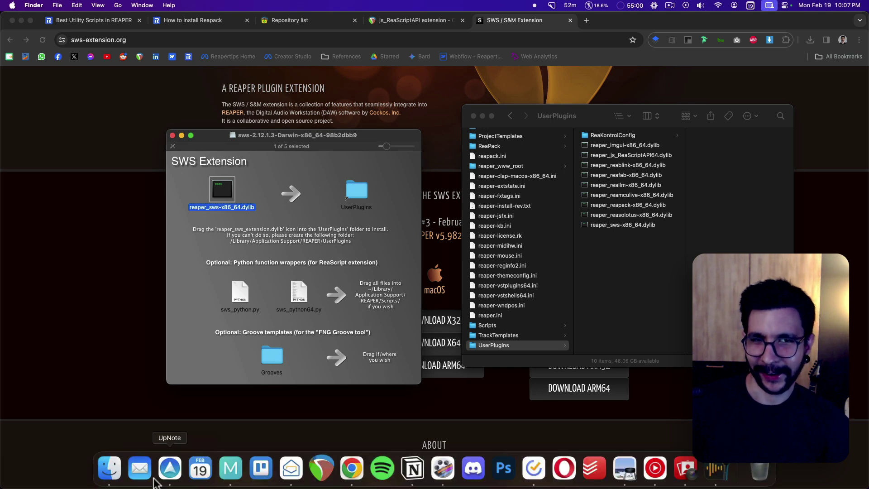
scroll(502, 280, up, 5)
double_click(507, 184)
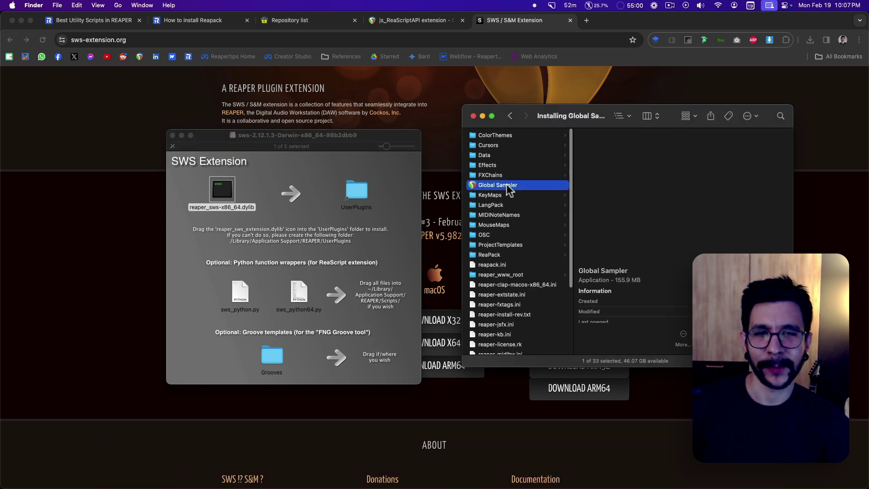
click(359, 138)
drag(359, 135, 402, 110)
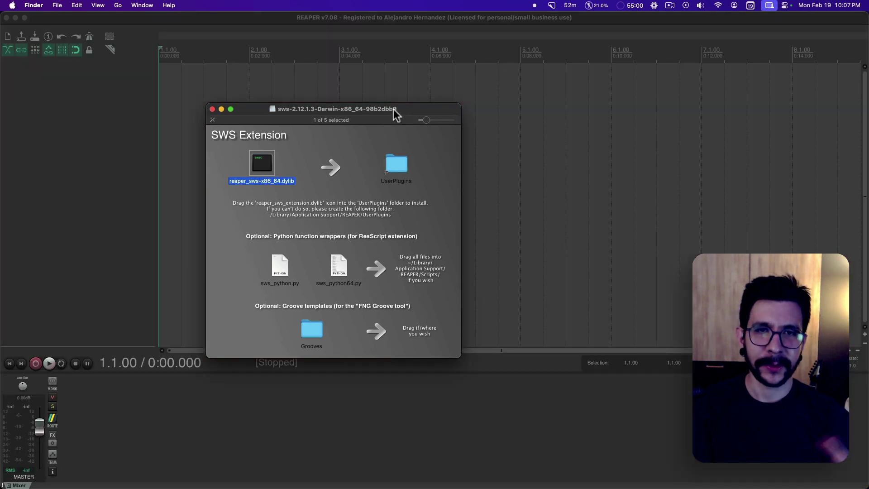
Bring REAPER to the front and examine the extensions list for the SWS commands
click(366, 80)
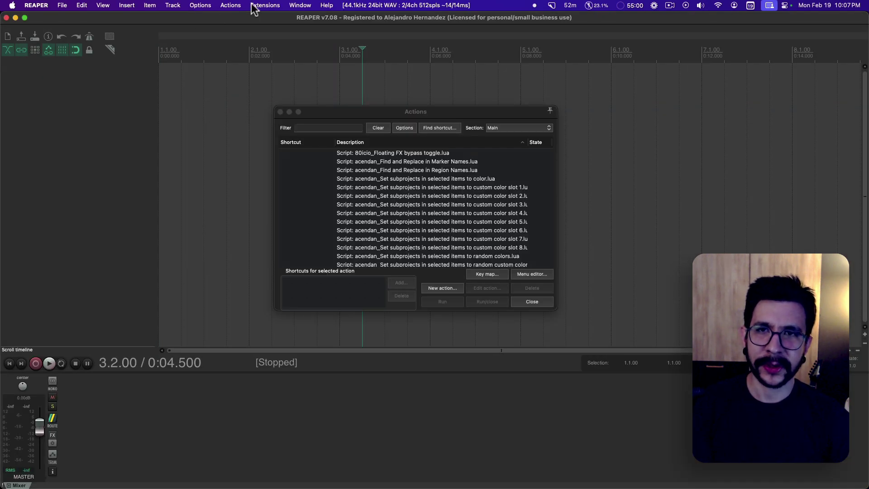
click(265, 5)
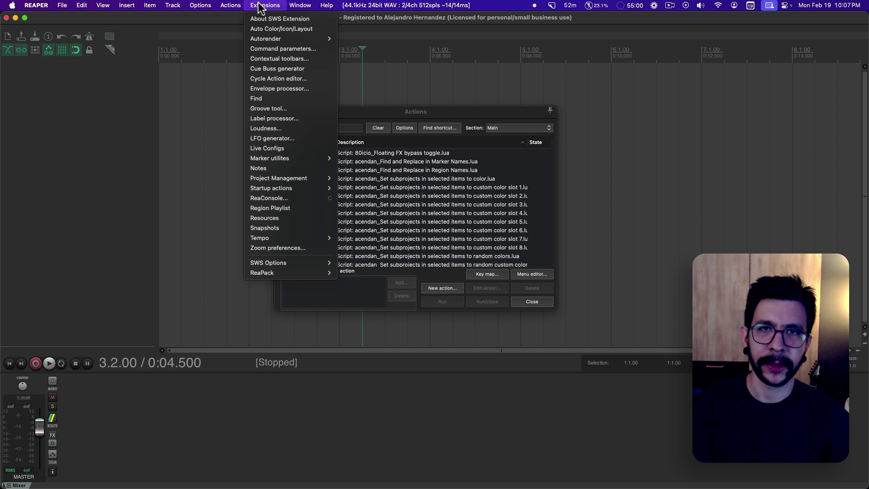
click(219, 63)
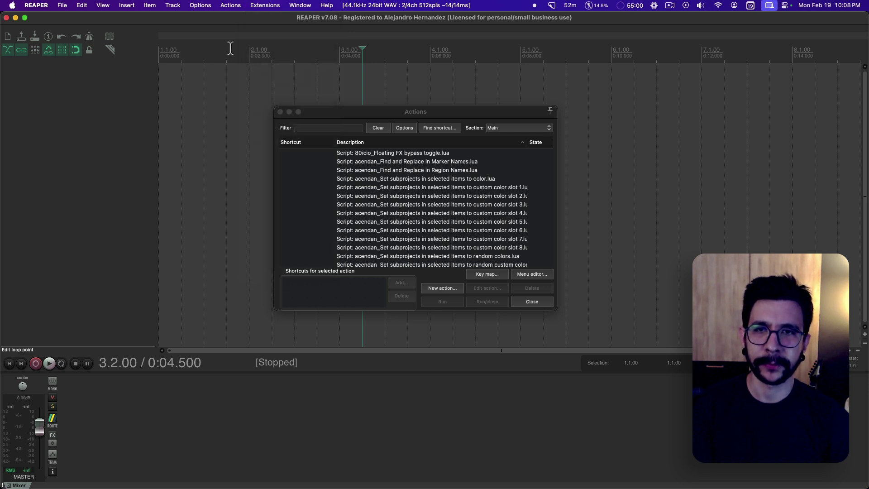
click(271, 5)
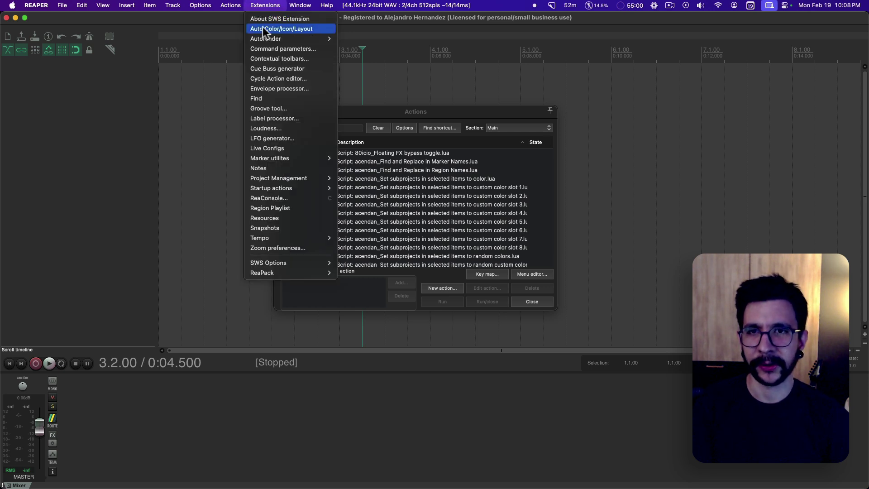
click(231, 91)
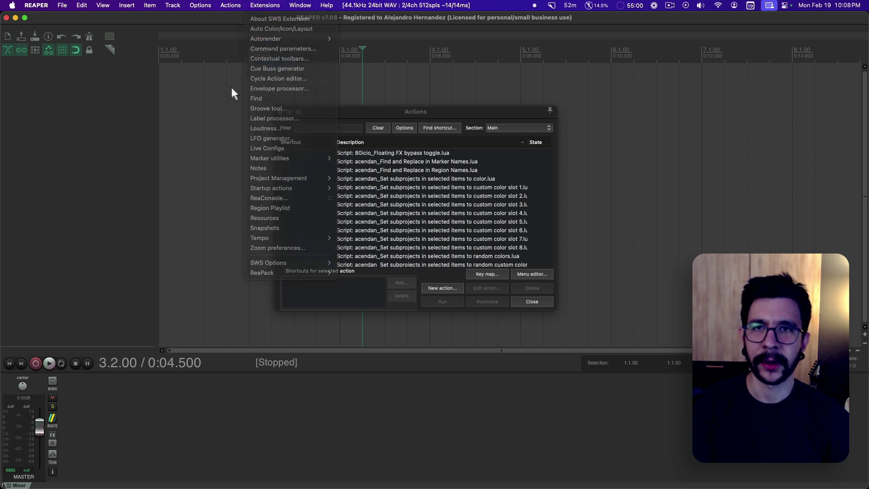
click(272, 6)
click(280, 6)
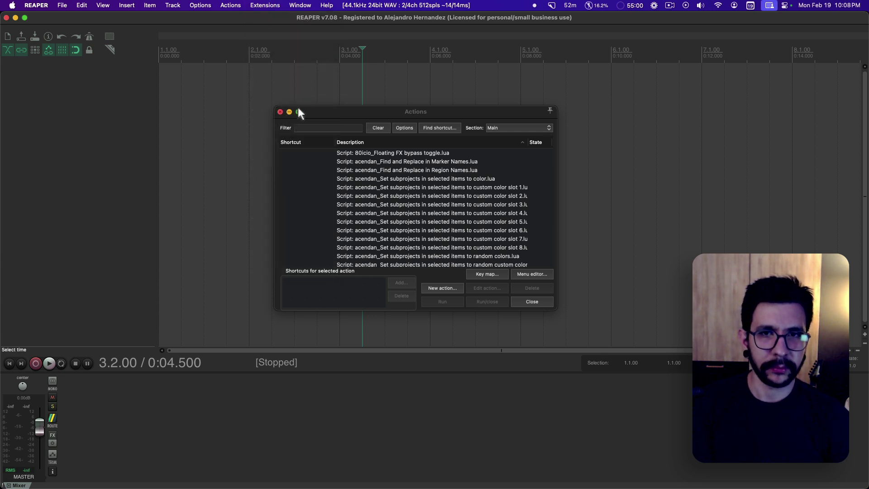
Move the Actions window slightly, filter the actions for "Global sampler", and run the BirdBird_Global Sampler.lua script
drag(318, 110, 338, 105)
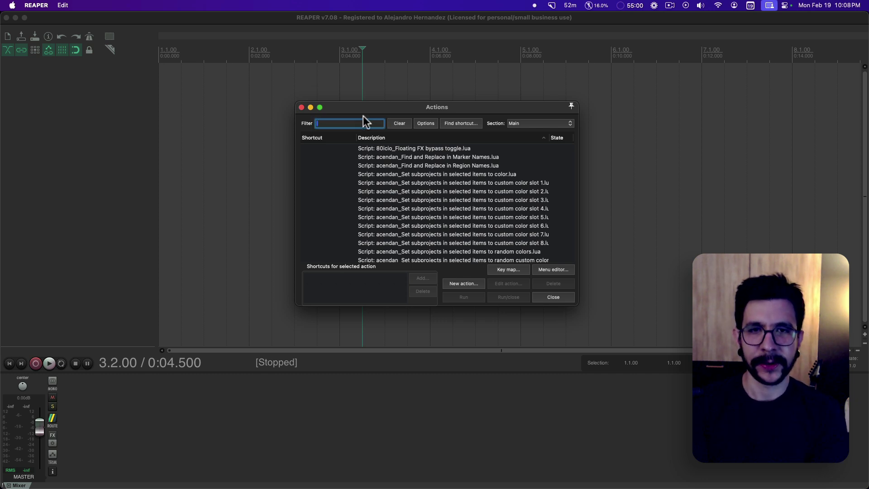
text(Global)
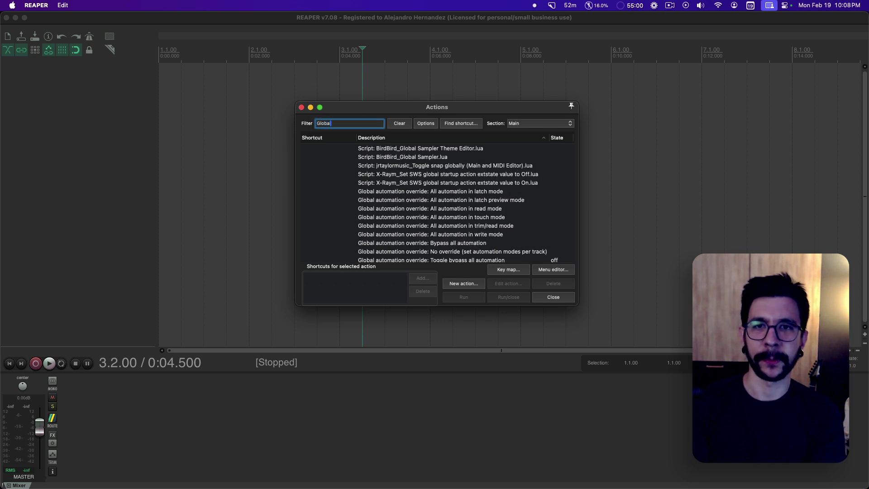
text( sampler)
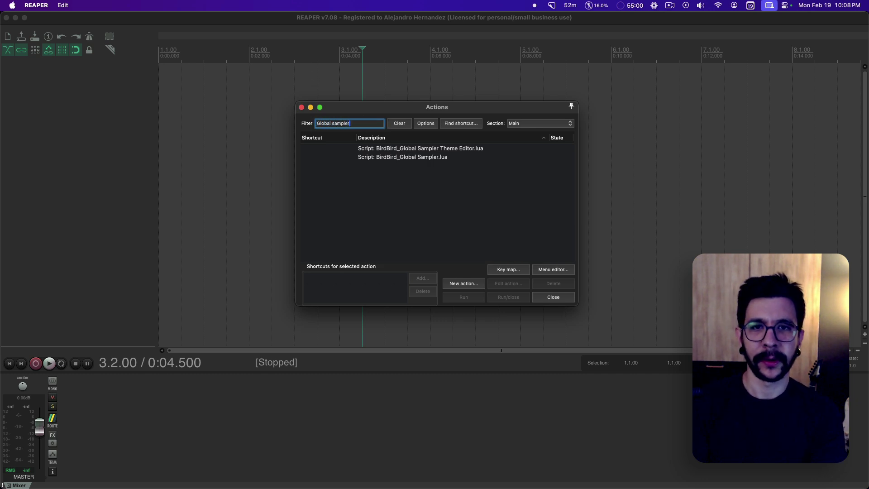
click(409, 157)
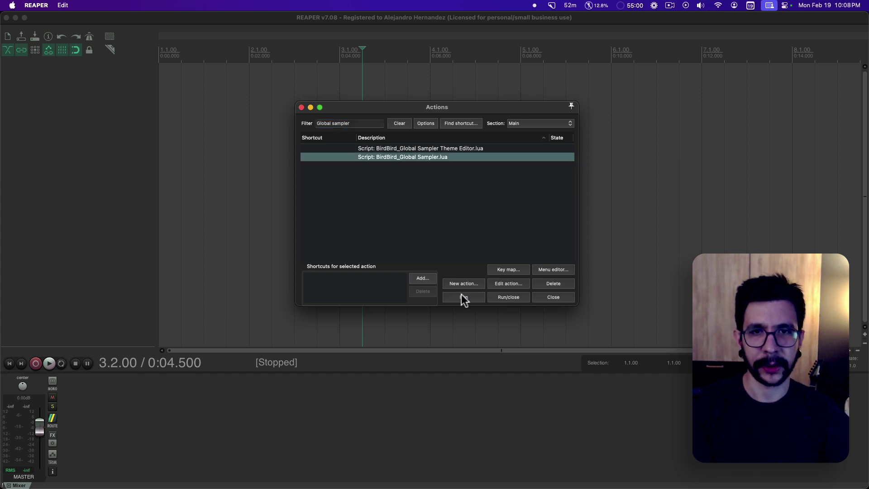
click(464, 297)
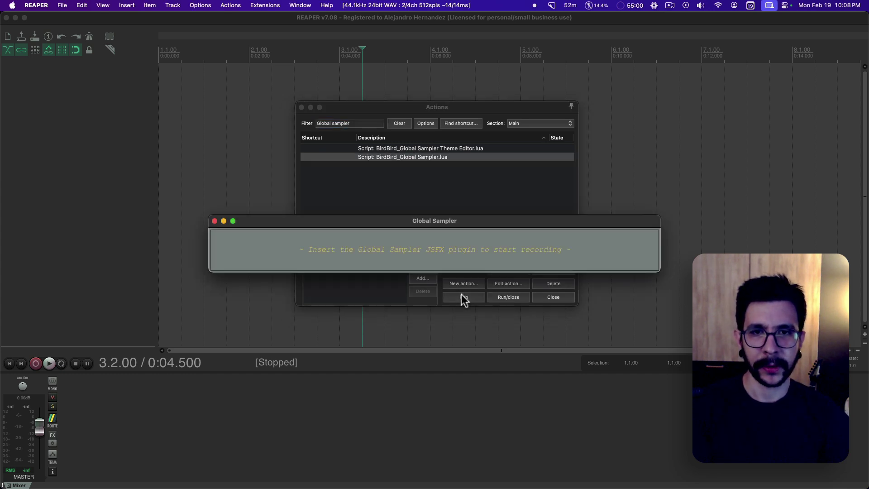
Move the Global Sampler window upward, close the Actions window, and insert a new track
drag(427, 223, 427, 175)
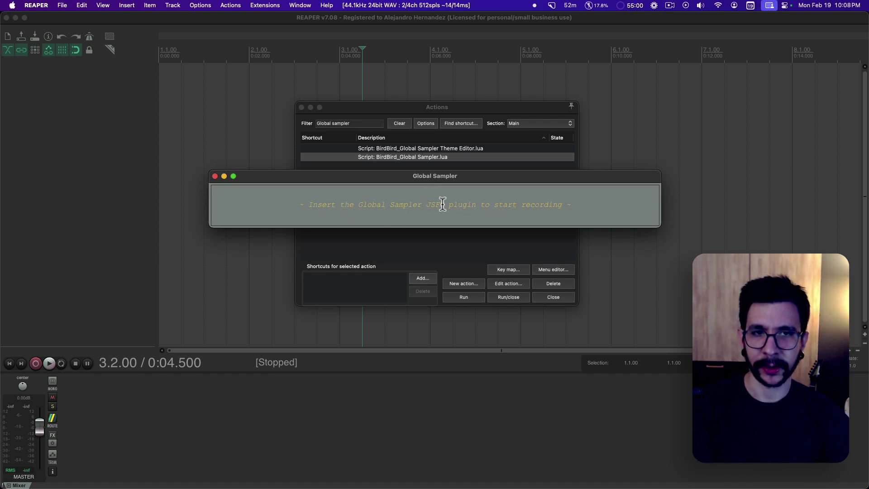
click(302, 107)
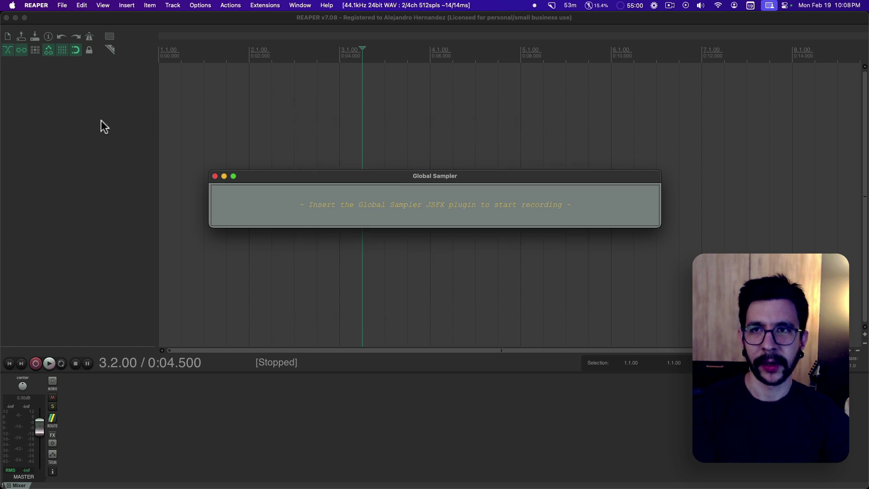
double_click(93, 127)
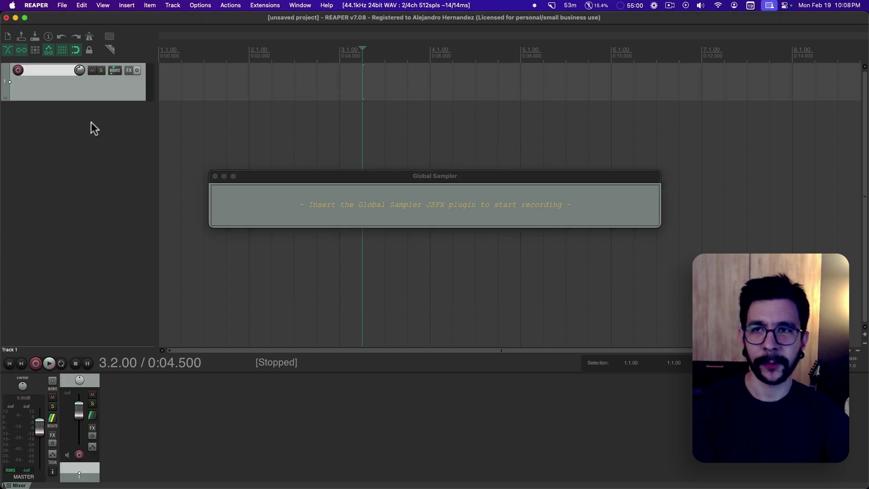
Filter the effects for "Global Sampler", scan for new plugins, and add JS: Global Sampler to track 1
click(128, 71)
drag(132, 54, 286, 139)
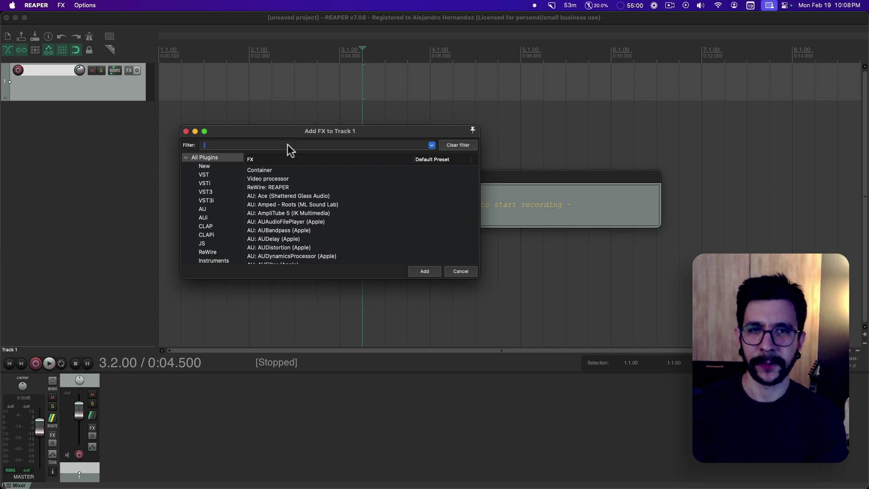
text(Global Sampler)
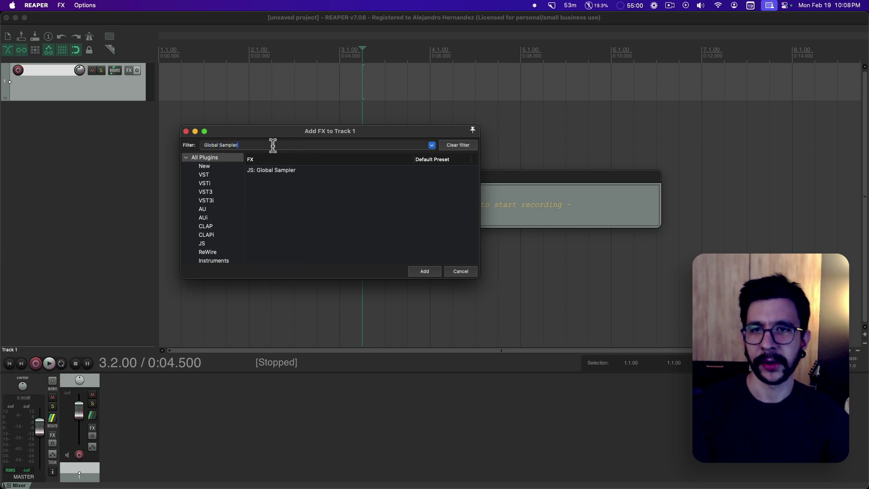
click(263, 171)
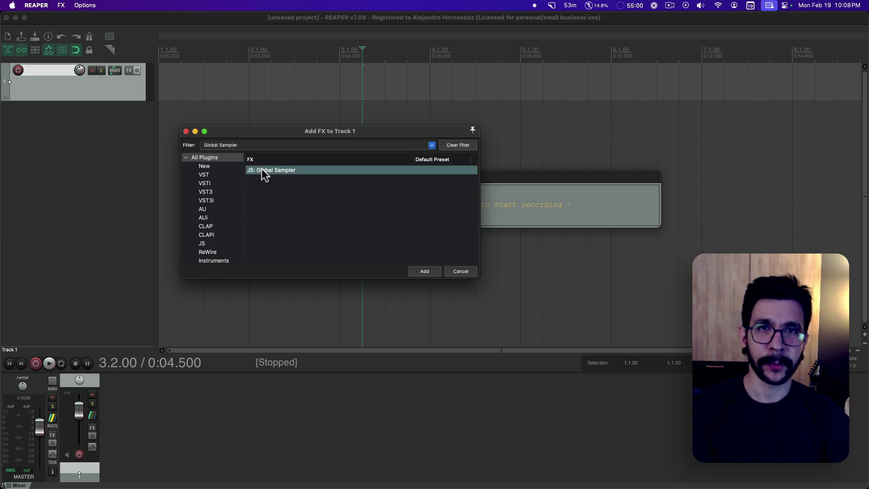
right_click(221, 156)
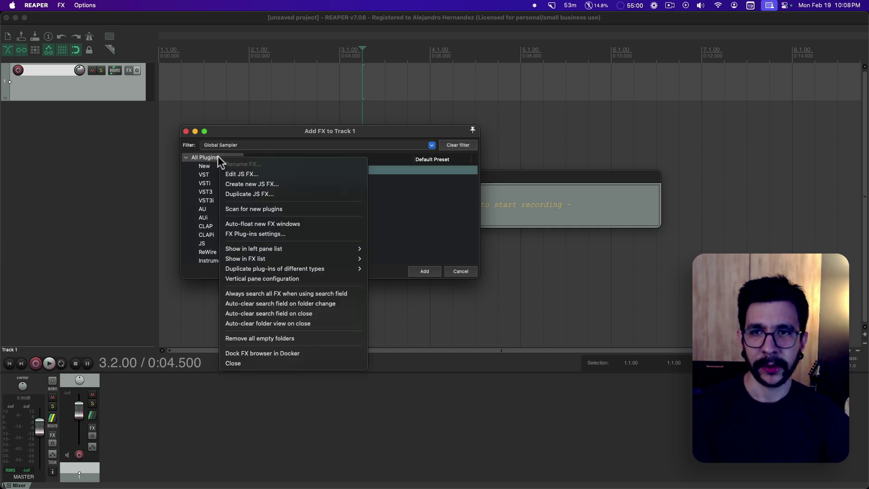
click(244, 208)
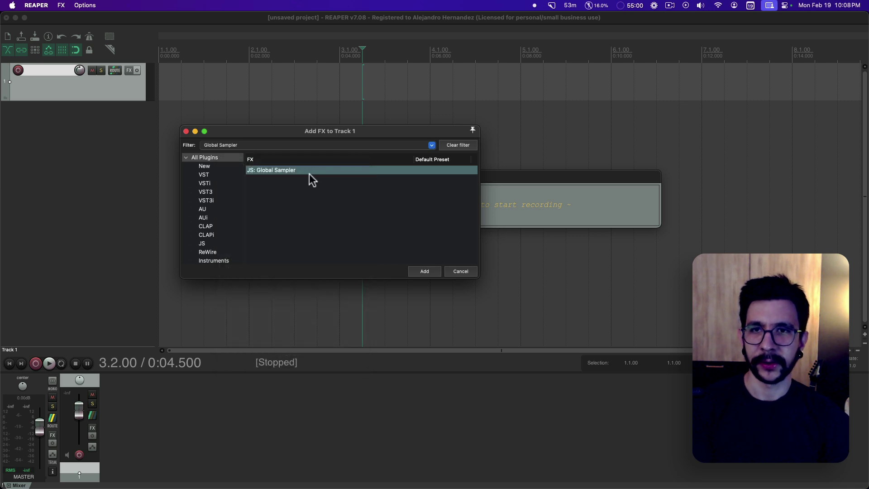
click(424, 272)
drag(130, 33, 384, 244)
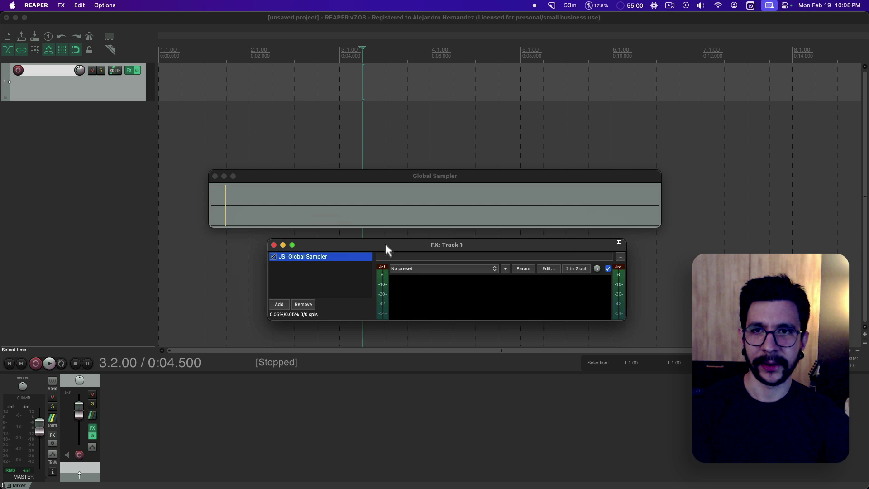
Move the edit cursor to 1.2.00 and rename track 1 to RECORDING
click(76, 89)
click(195, 83)
click(181, 83)
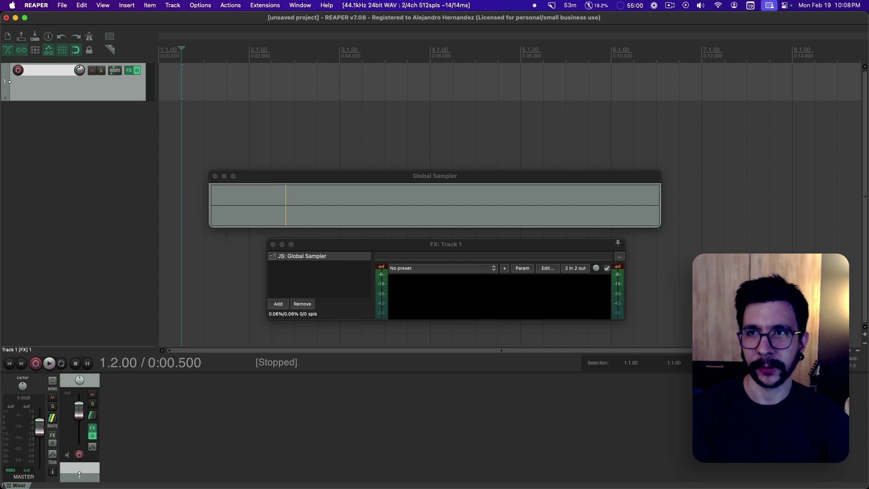
double_click(48, 72)
text(RE)
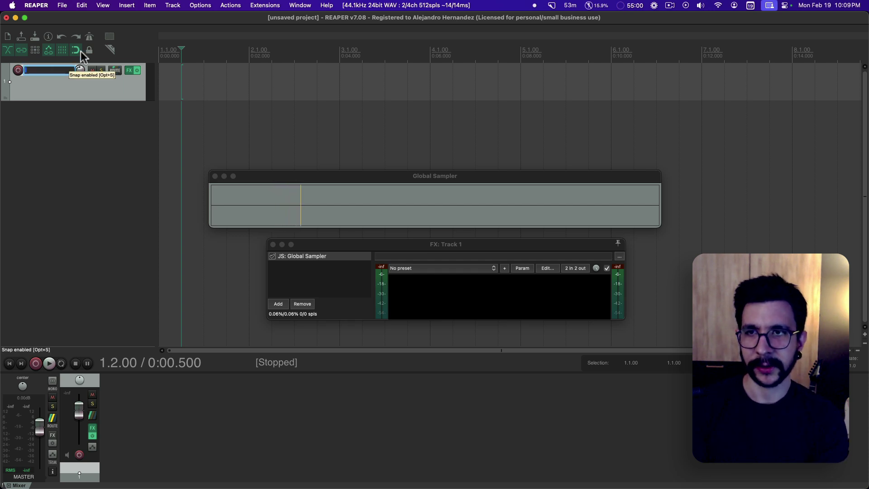
text(CORDING)
key(Return)
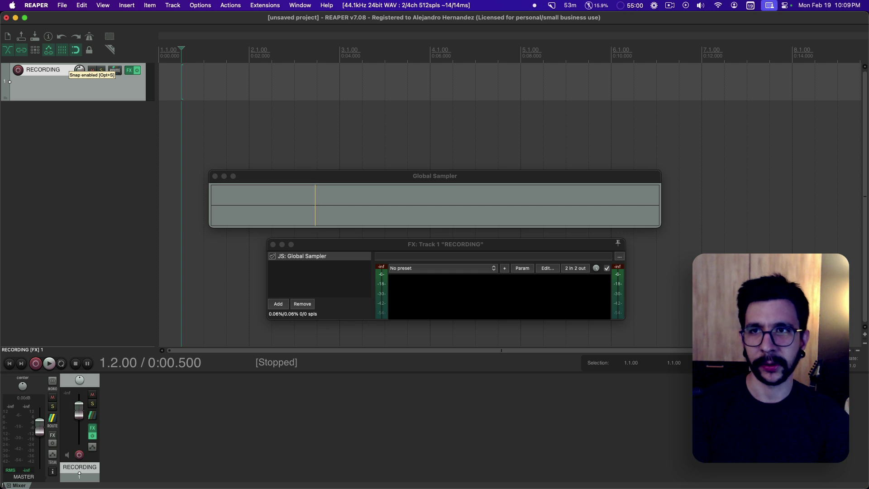
Remove the Global Sampler plugin from the RECORDING track's FX chain
click(87, 116)
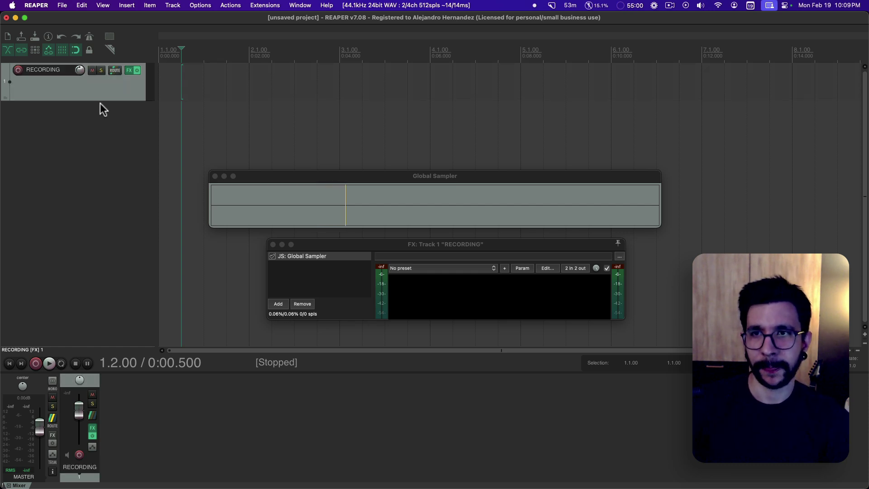
click(121, 92)
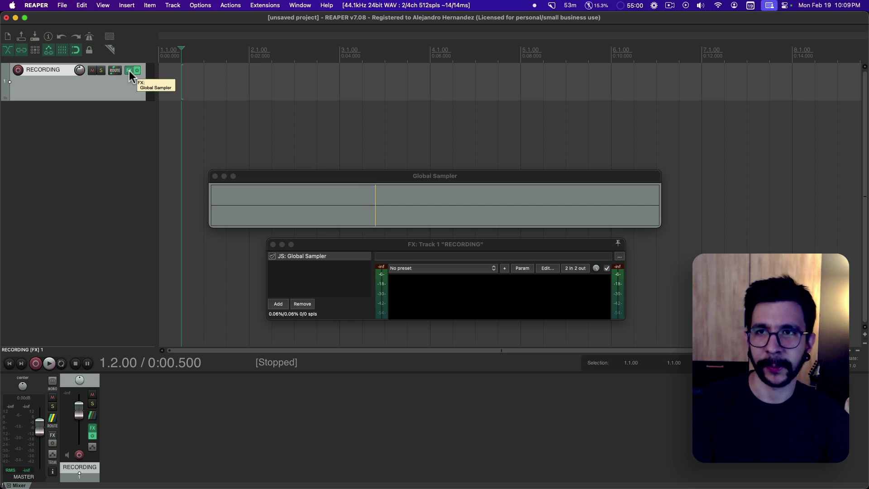
alt+click(129, 71)
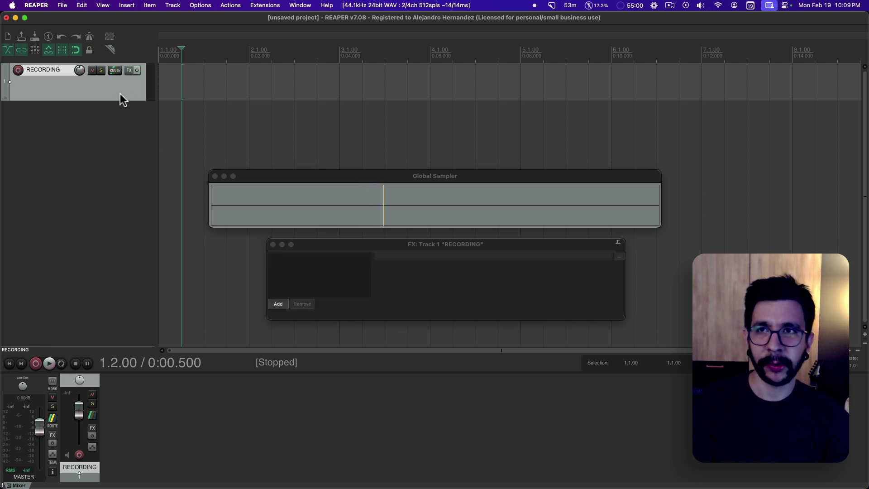
Add the JS: Global Sampler plugin to the Monitoring FX chain
click(103, 5)
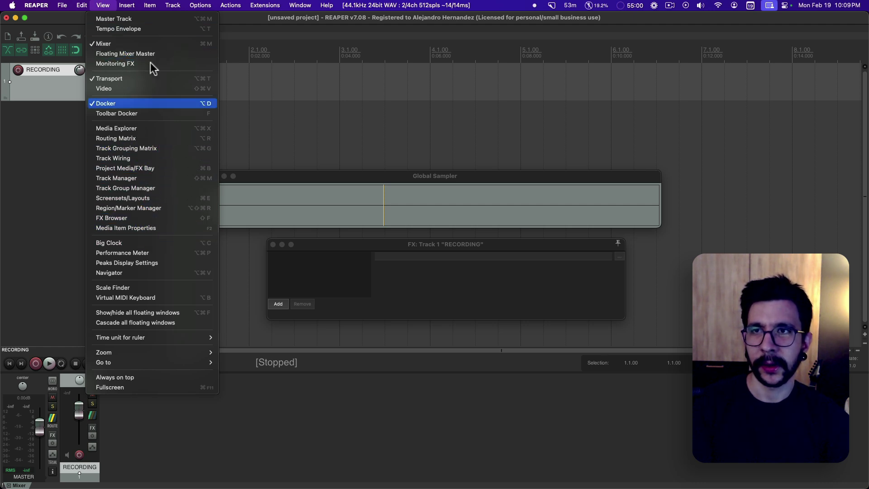
click(127, 6)
click(103, 6)
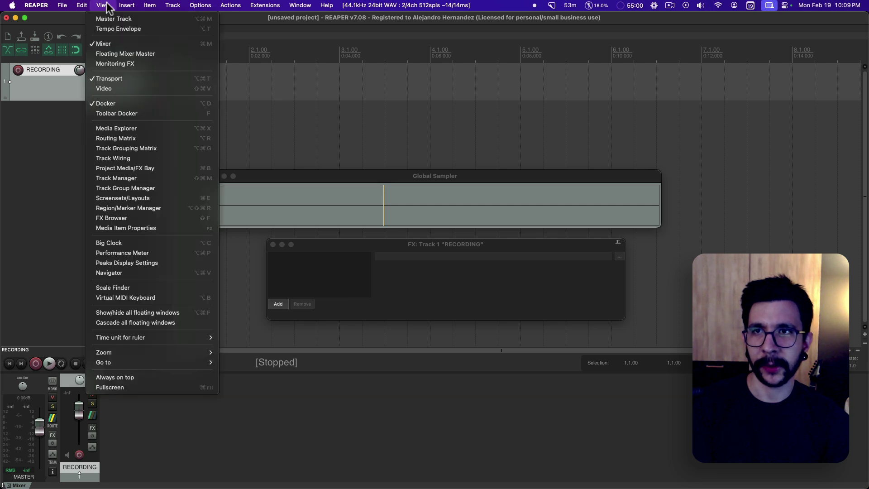
click(115, 64)
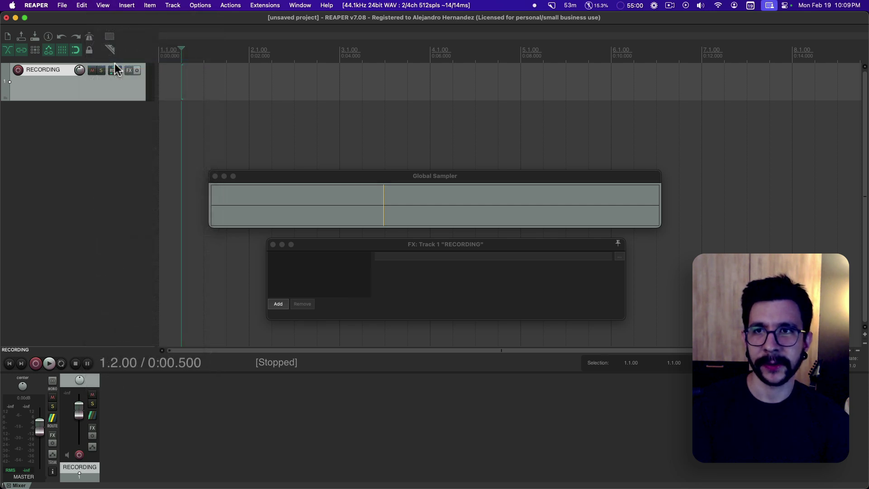
drag(122, 33, 369, 155)
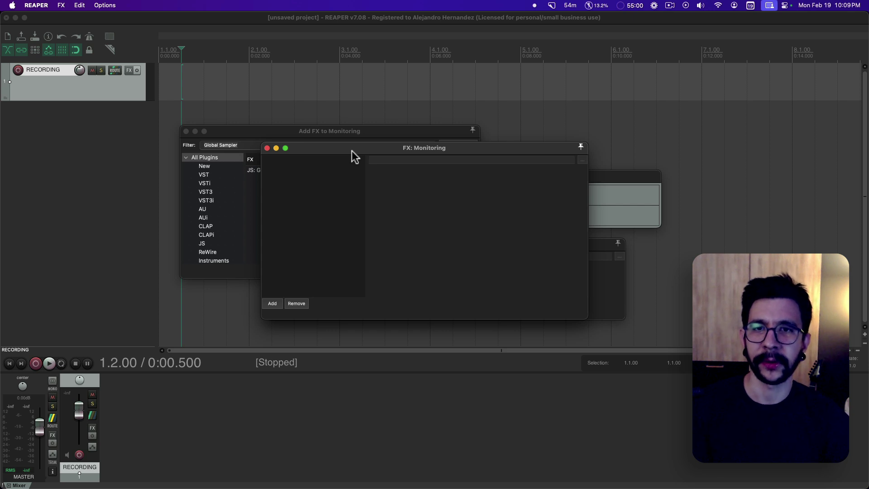
click(273, 303)
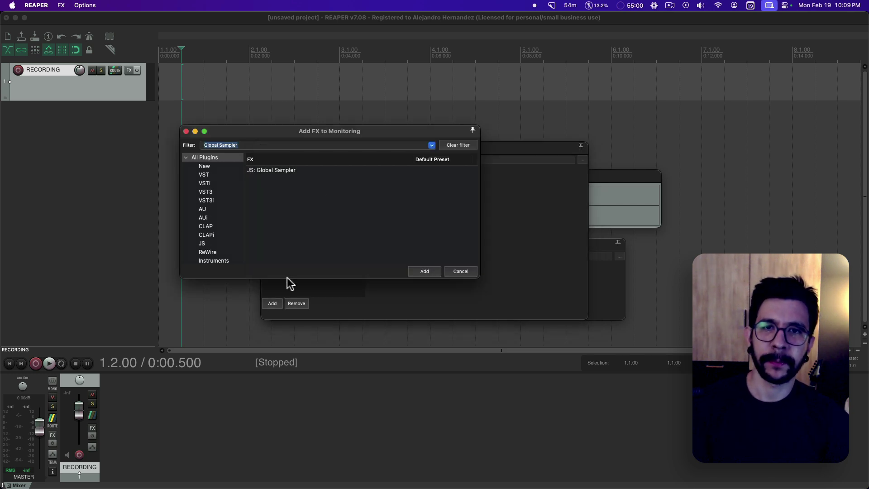
drag(338, 132, 560, 137)
click(507, 177)
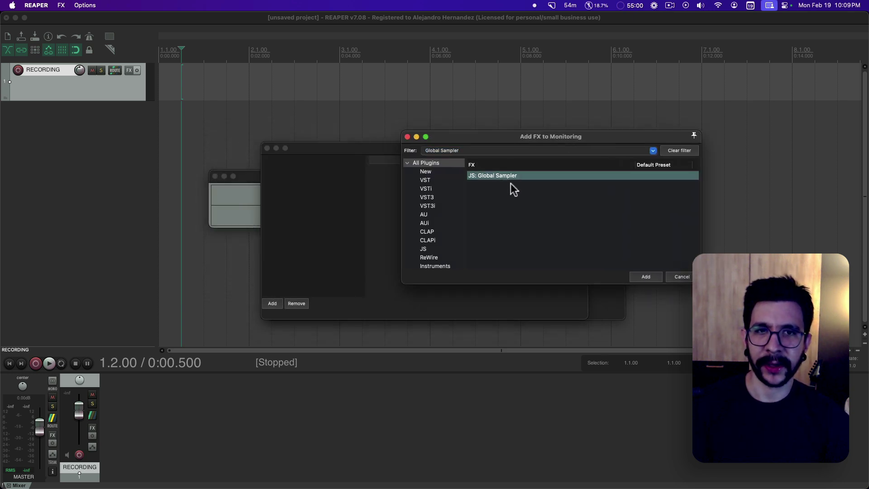
click(643, 275)
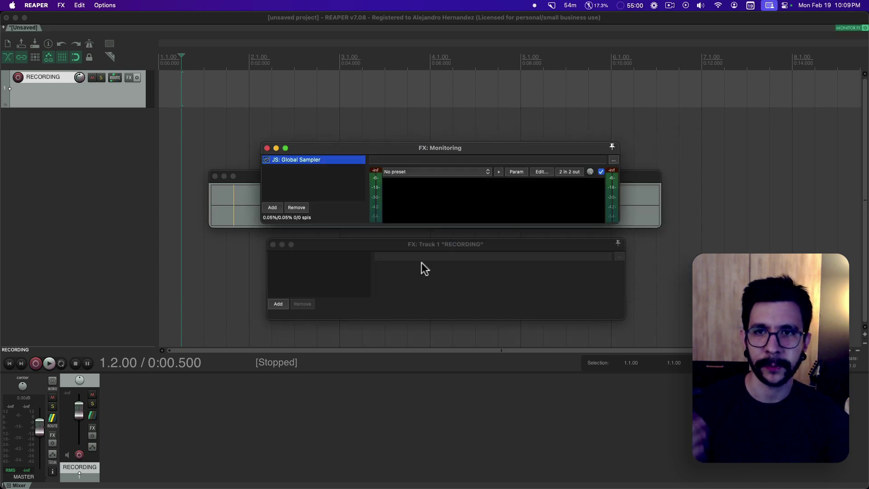
Close the RECORDING track's empty FX window and the Monitoring FX window, briefly reopening the latter to check its plugin
click(422, 263)
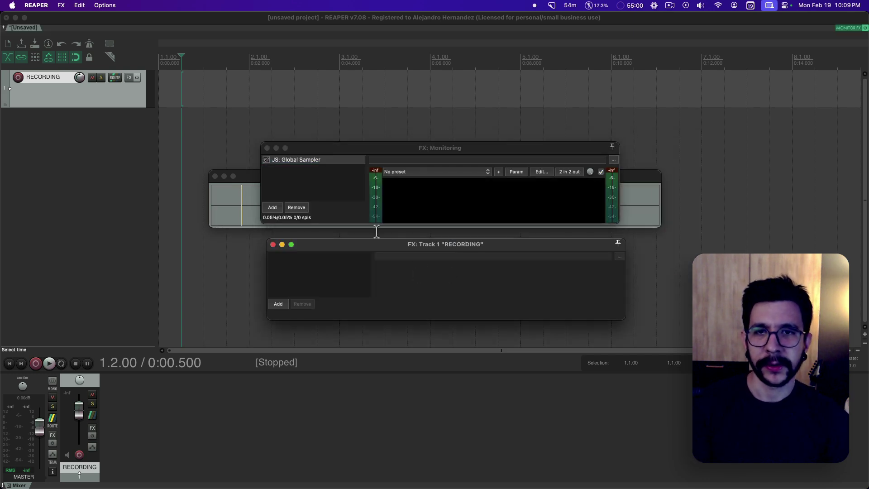
click(273, 245)
drag(320, 152, 469, 105)
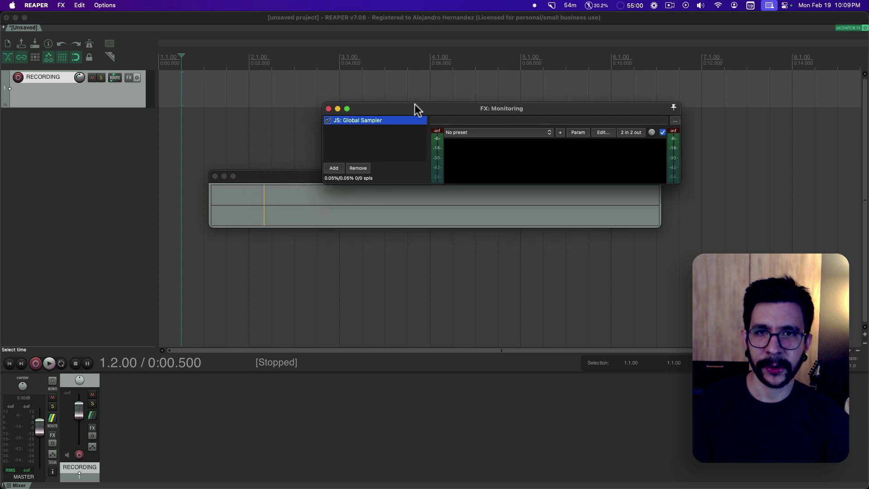
click(329, 110)
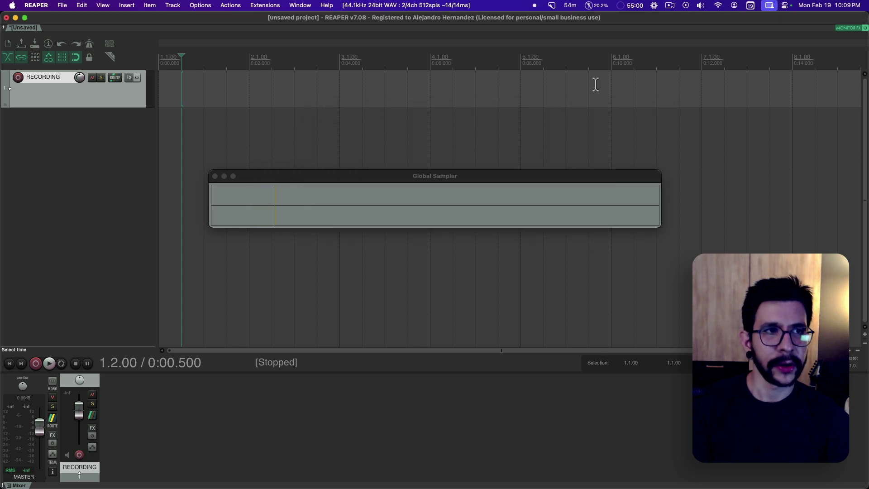
click(845, 29)
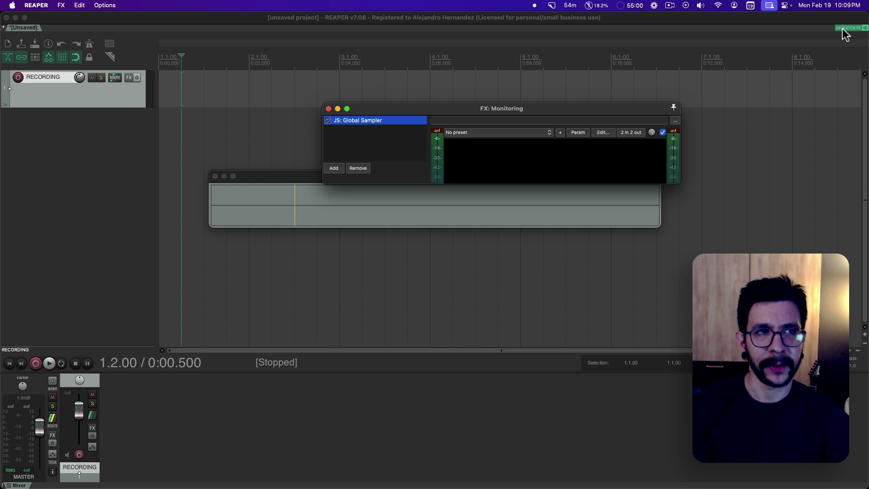
click(329, 109)
Enlarge and reposition the Global Sampler window below the RECORDING track, and place the edit cursor at 2.3.00
drag(407, 174, 437, 81)
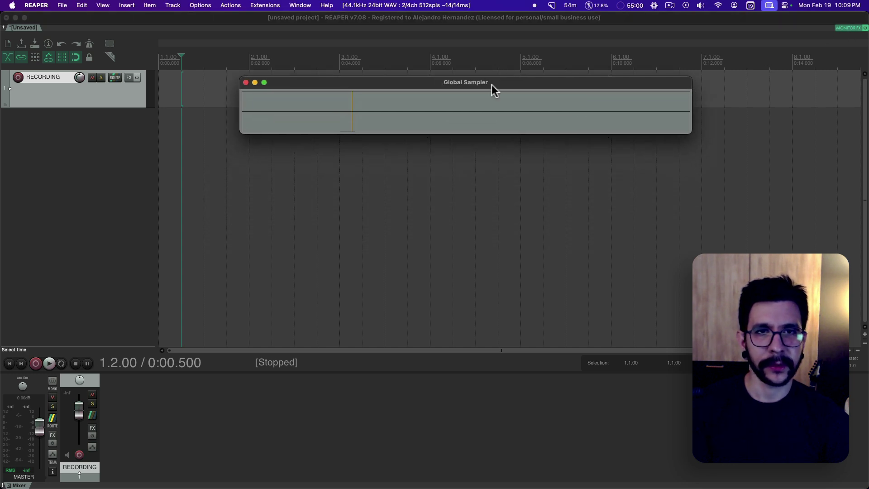
click(690, 136)
drag(693, 134, 706, 159)
drag(389, 86, 394, 138)
click(330, 105)
click(294, 112)
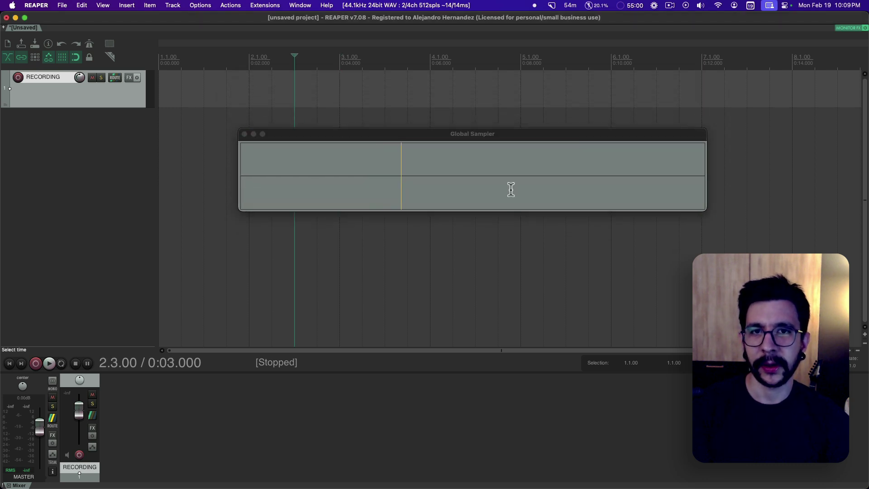
Place the audio captured in the Global Sampler onto the RECORDING track at about 3.3.00, and delete the resulting item
drag(404, 165, 385, 91)
click(429, 125)
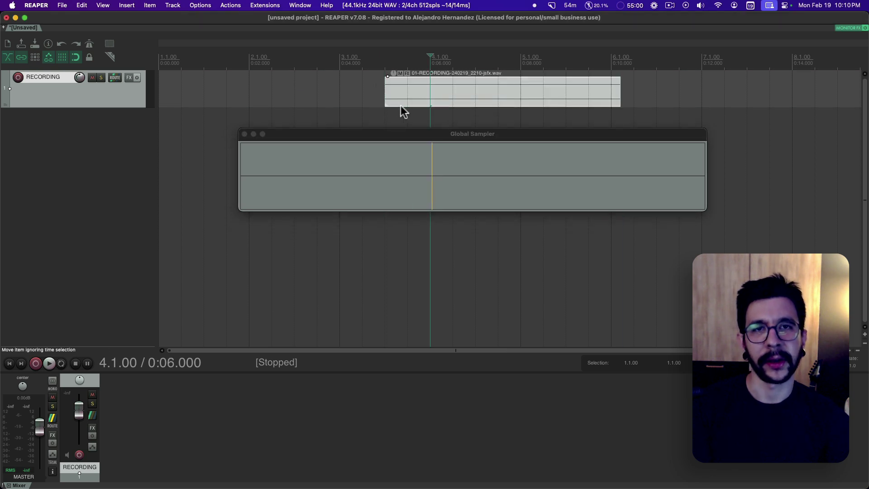
key(Delete)
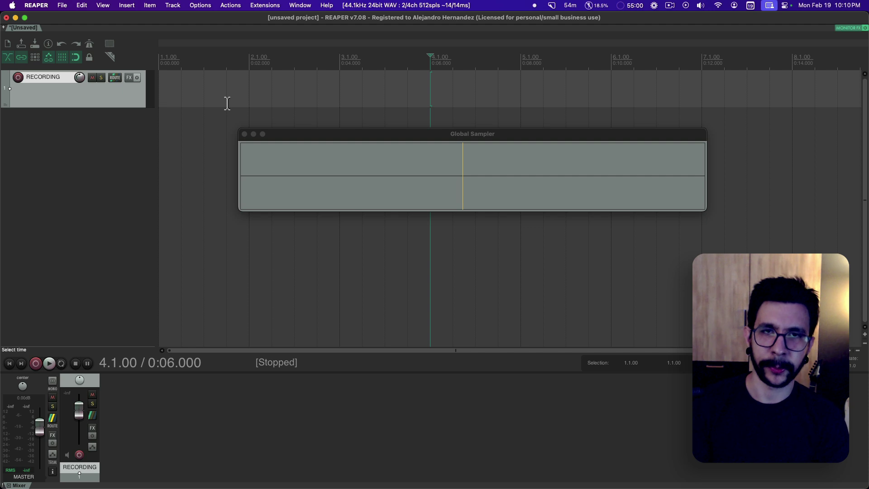
Search the actions for "global c" and select the BirdBird Global Sampler Theme Editor and Global Sampler scripts in turn
key(shift+slash)
text(global c)
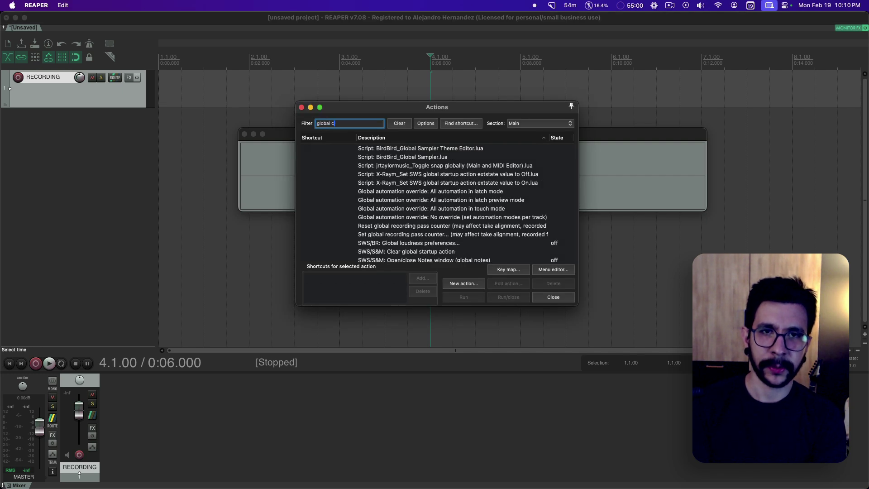
click(420, 148)
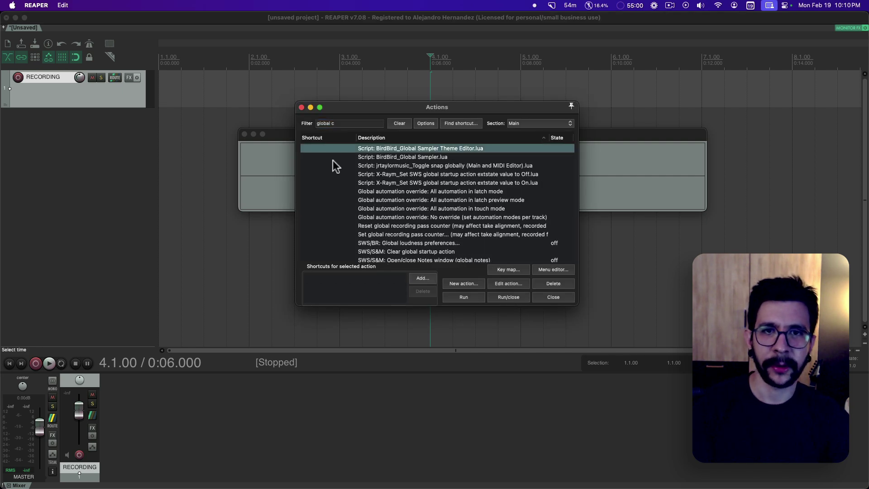
click(455, 158)
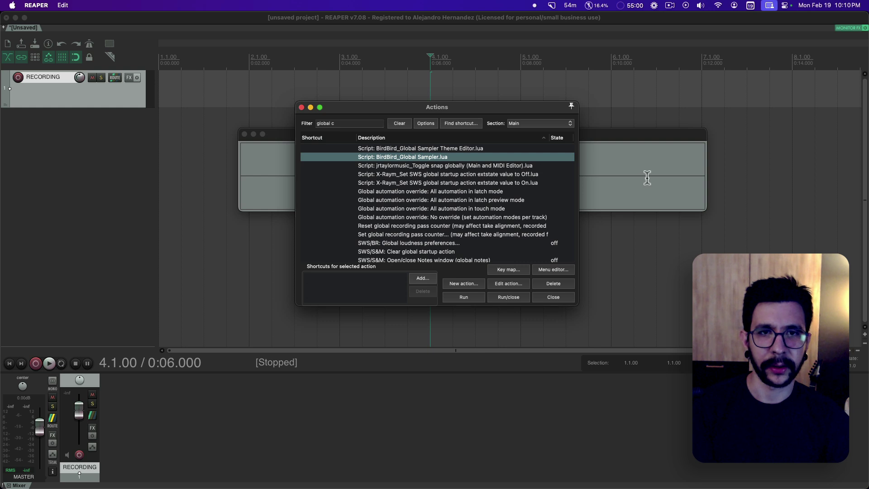
Apply the Carbon theme to the Global Sampler window
right_click(605, 167)
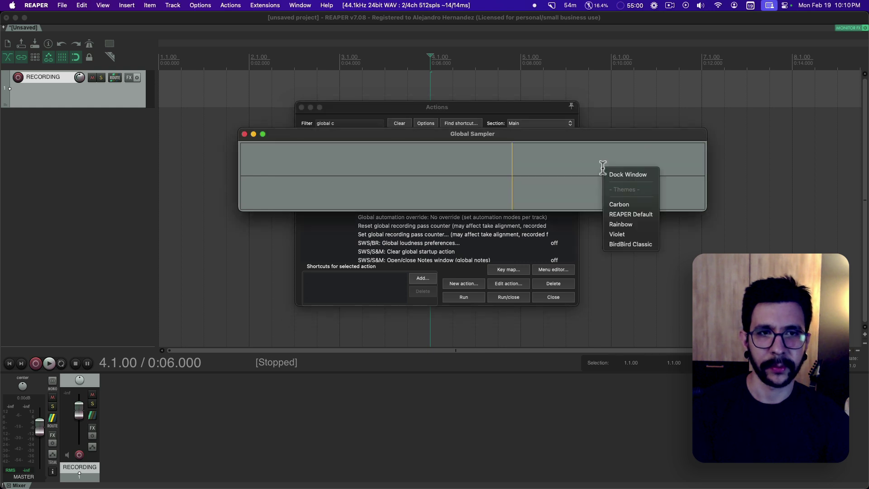
click(627, 204)
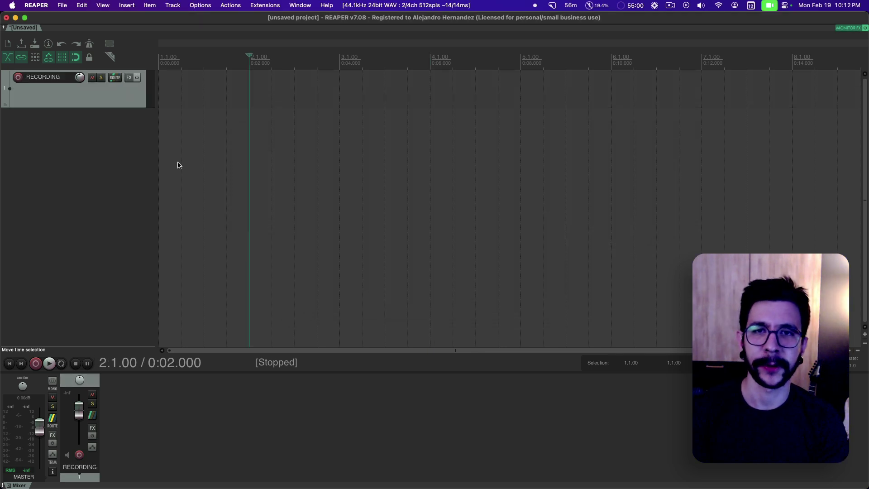
Search the actions for "global", run the BirdBird_Global Sampler.lua script, and place its window over the arrange area
key(question)
text(g)
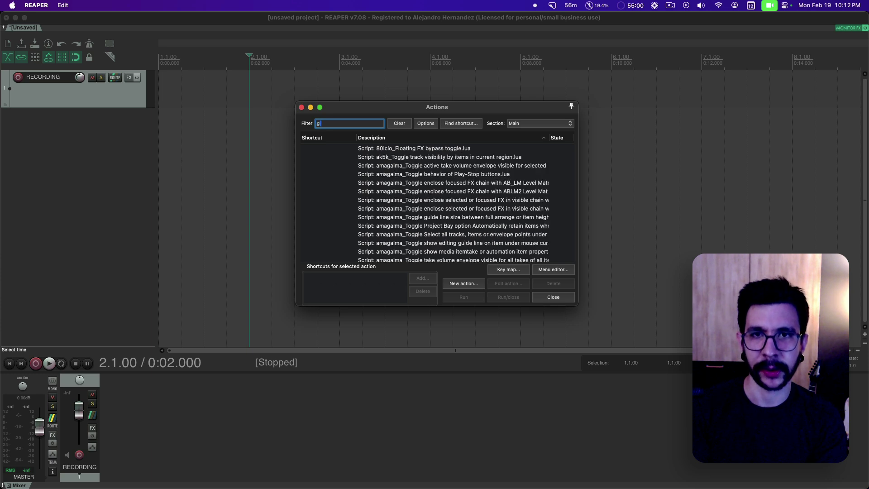
text(lobal)
key(Down)
key(Down)
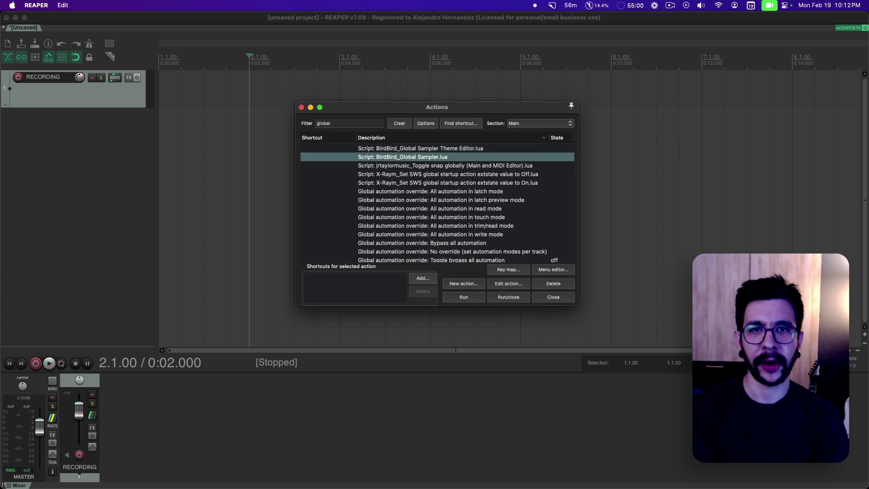
key(Return)
drag(268, 221, 256, 168)
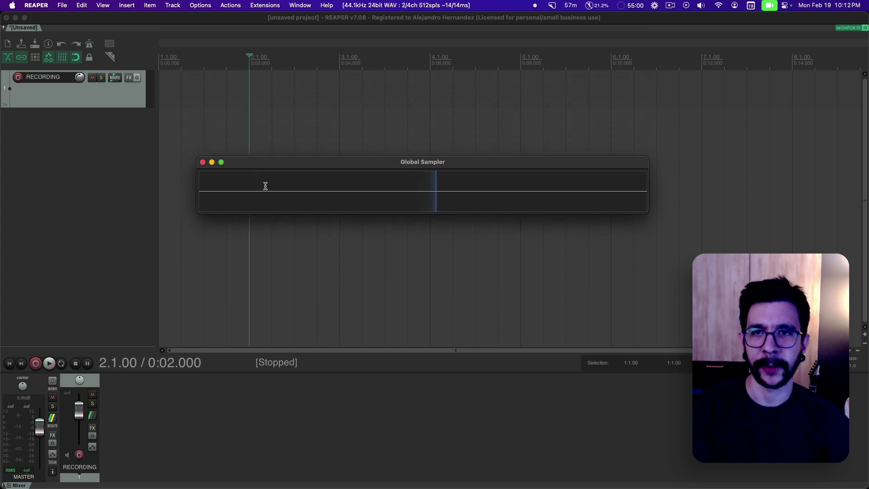
Dock the Global Sampler window and return the edit cursor to the project start
right_click(317, 179)
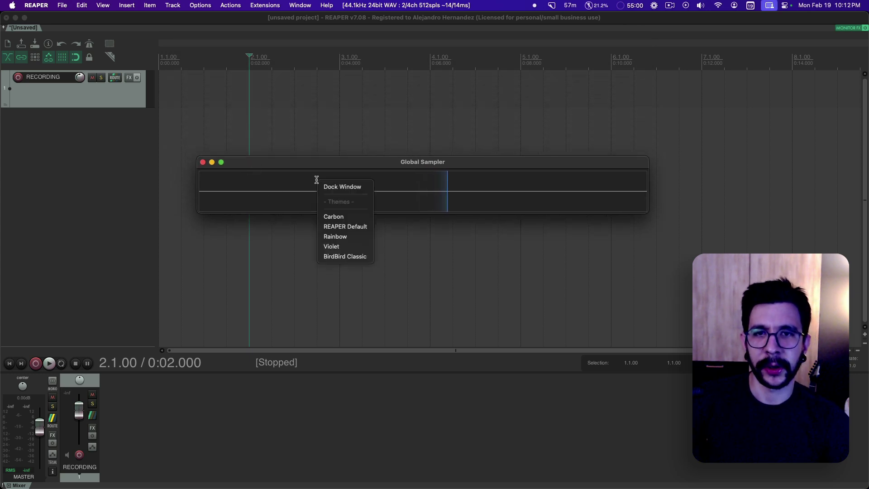
click(325, 187)
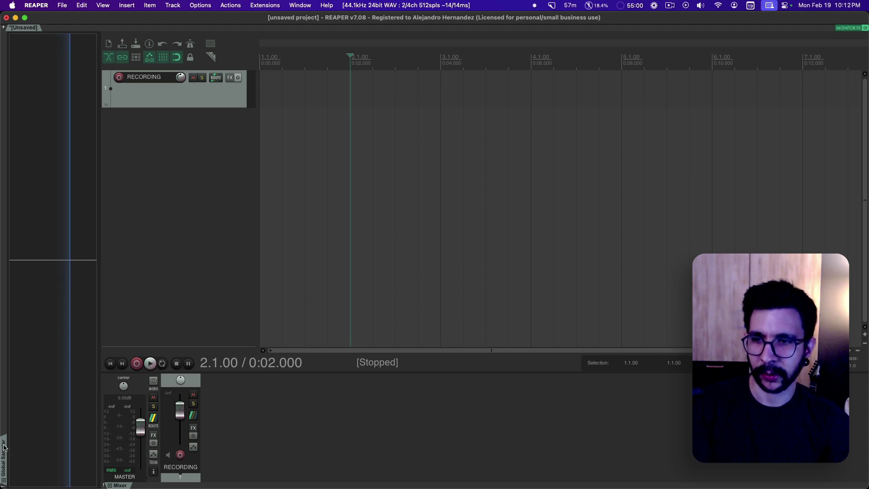
right_click(280, 47)
click(284, 43)
key(Home)
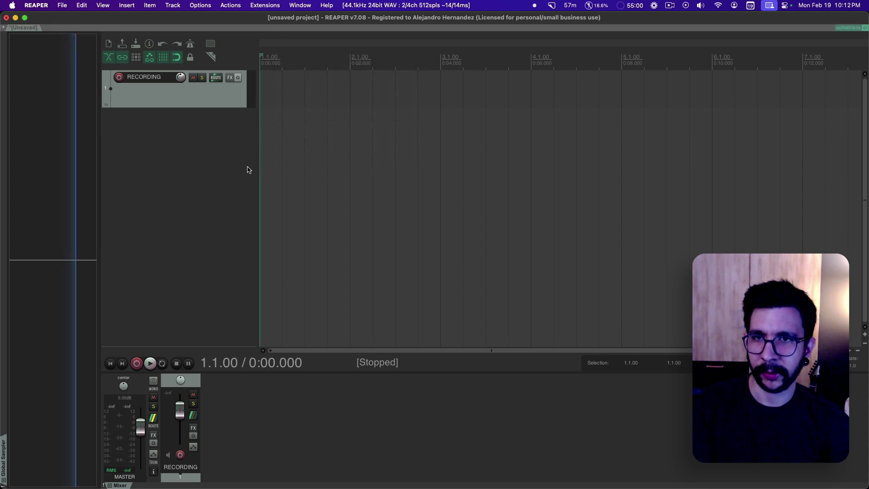
Move the docked Global Sampler above the arrange view, and after that down beside the mixer
drag(3, 462, 228, 49)
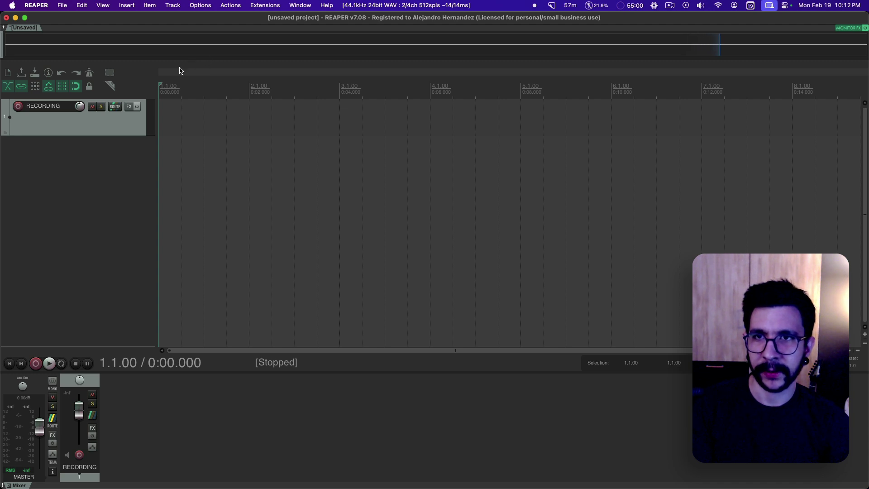
drag(155, 59, 35, 165)
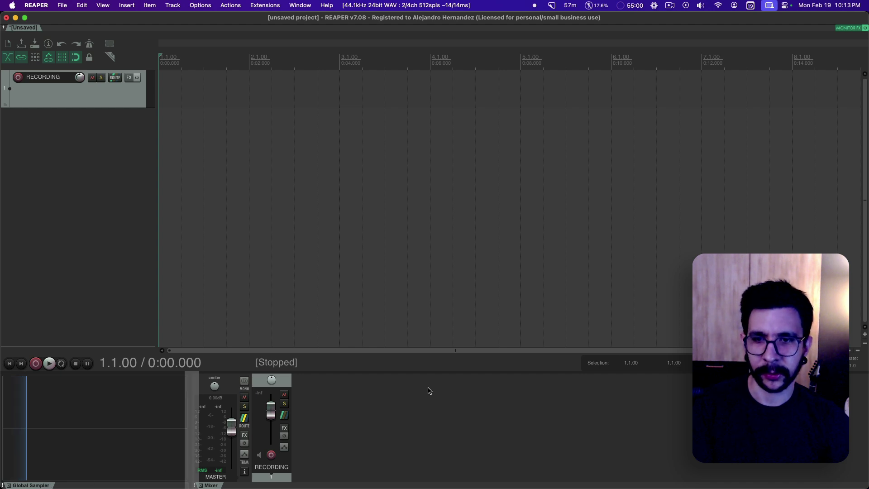
drag(31, 485, 109, 434)
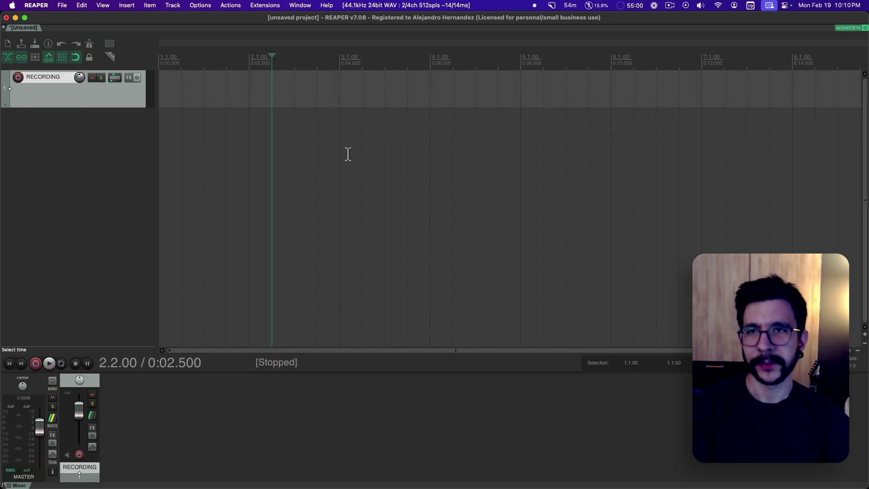
Examine the SWS tools and the ReaPack entry among the installed extensions
click(307, 96)
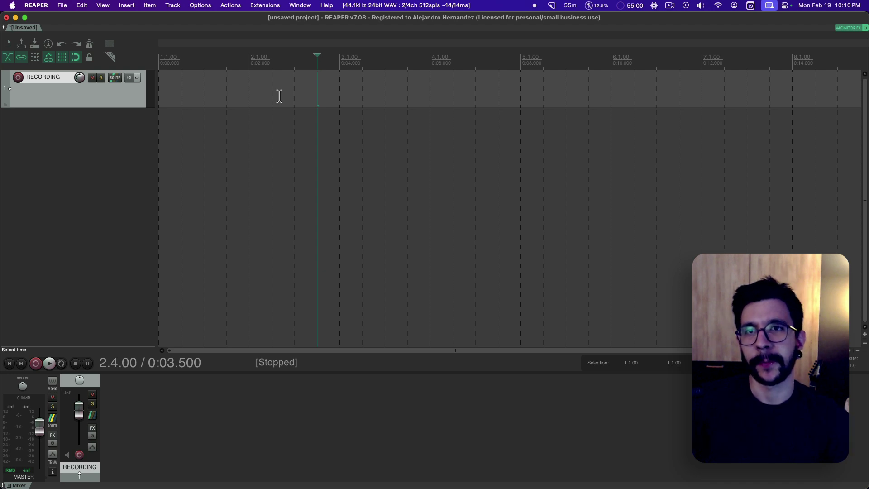
click(264, 5)
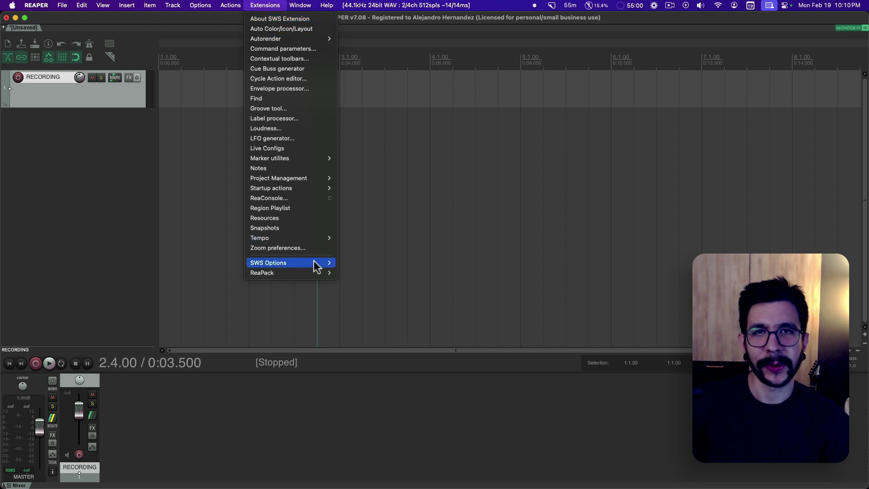
mouse_move(310, 270)
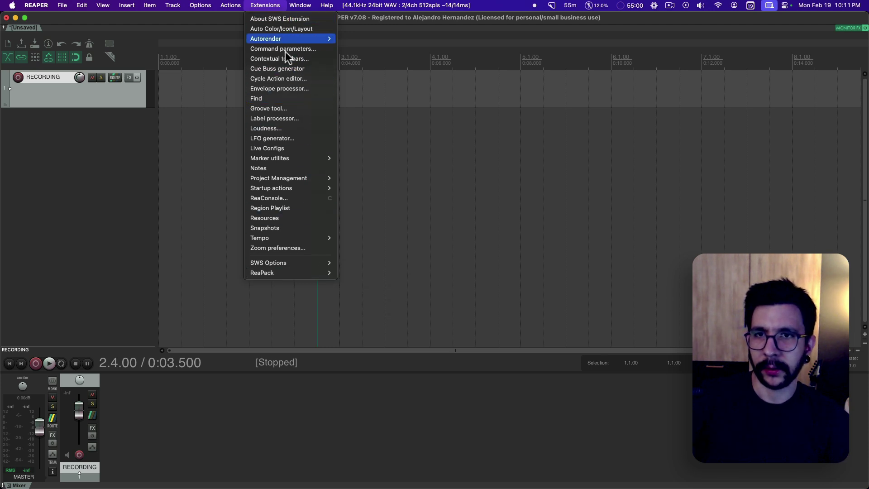
click(274, 6)
click(274, 6)
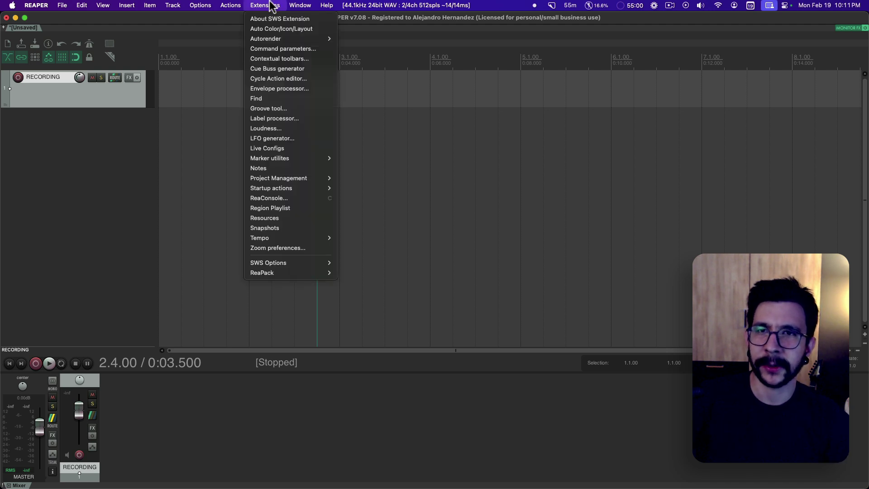
click(272, 6)
click(280, 114)
click(254, 101)
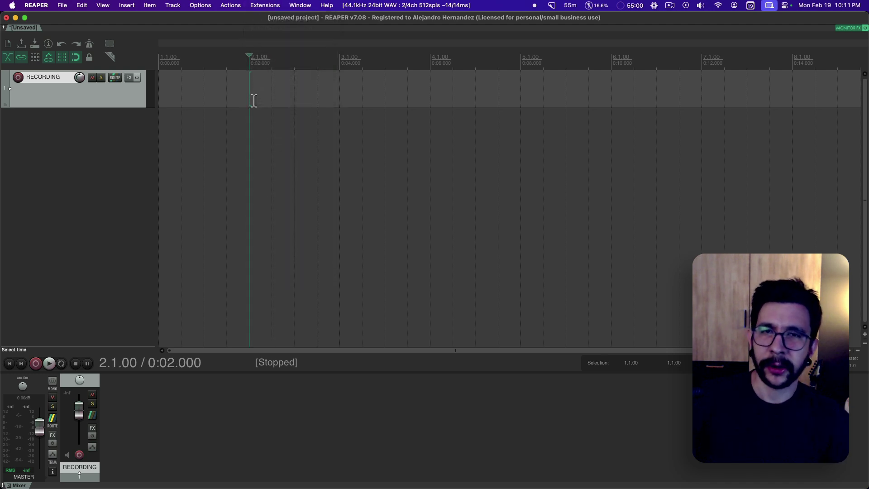
click(278, 5)
click(351, 186)
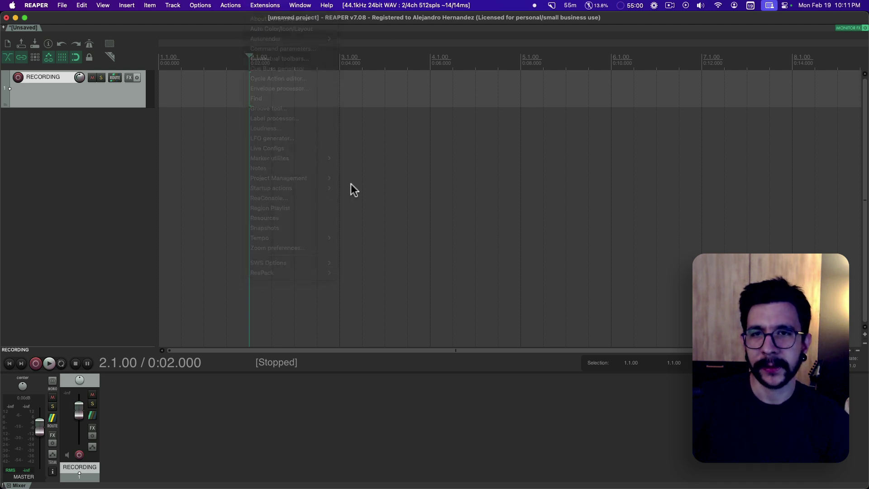
click(291, 93)
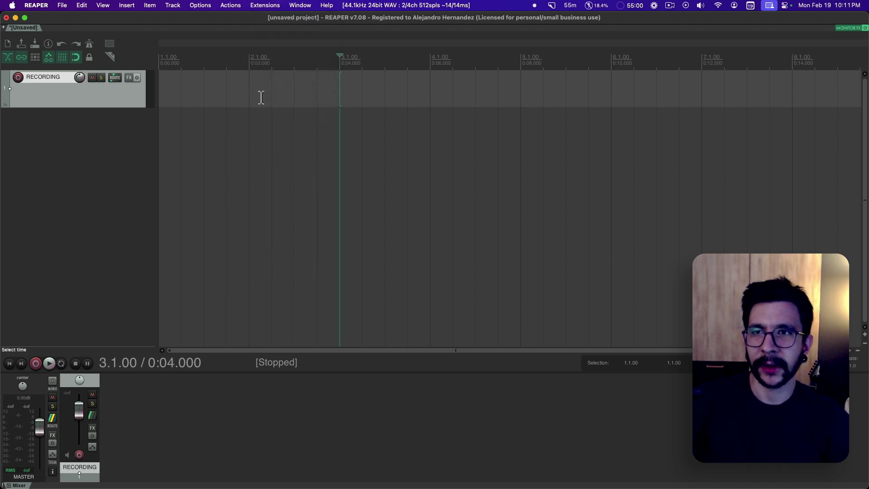
click(249, 91)
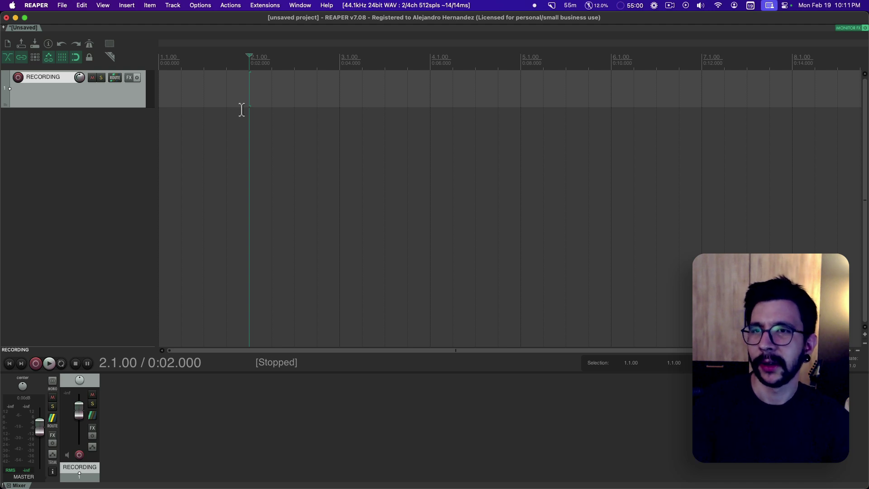
click(341, 101)
click(428, 97)
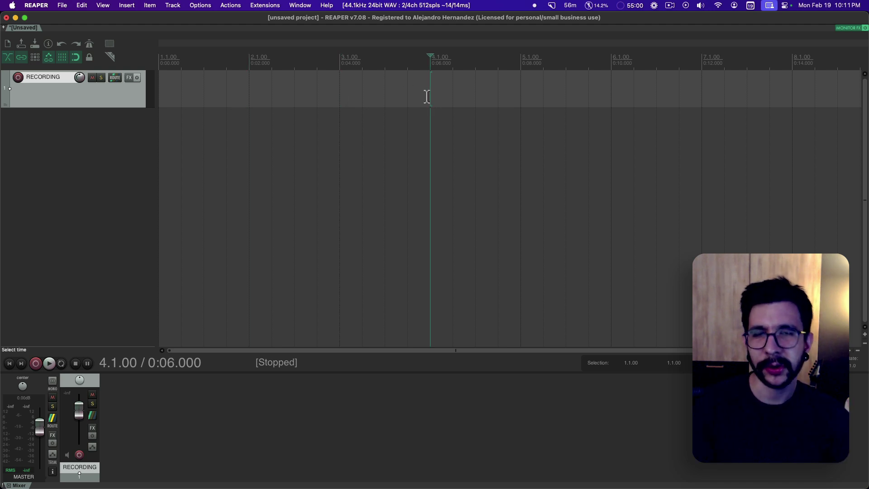
click(409, 99)
click(252, 84)
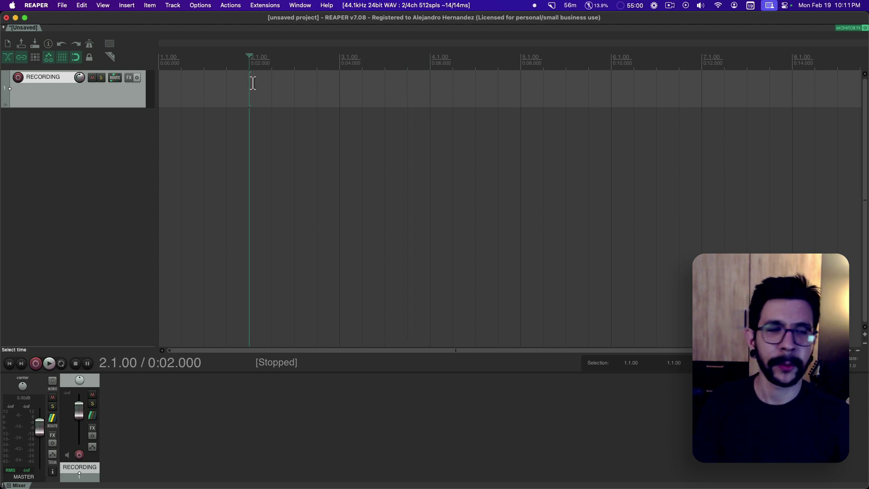